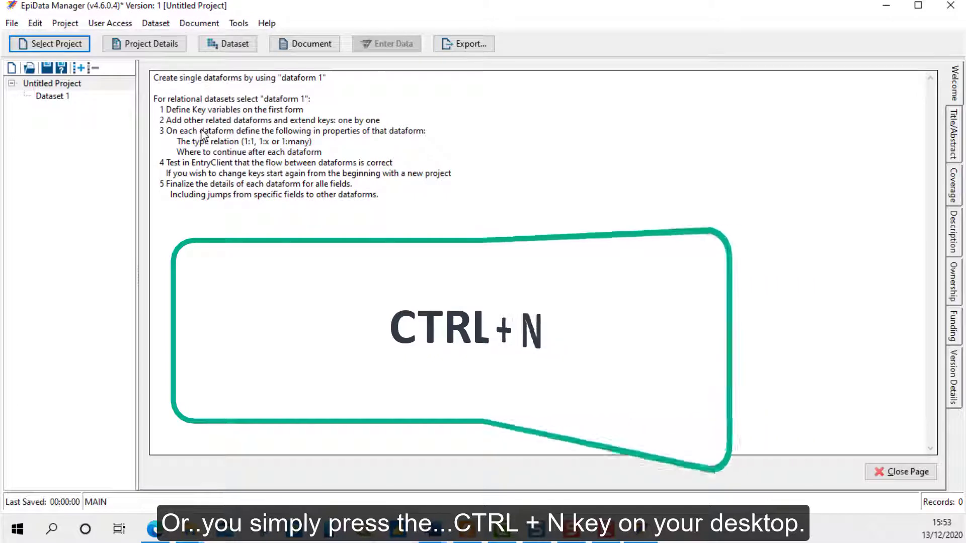
key("ctrl+n")
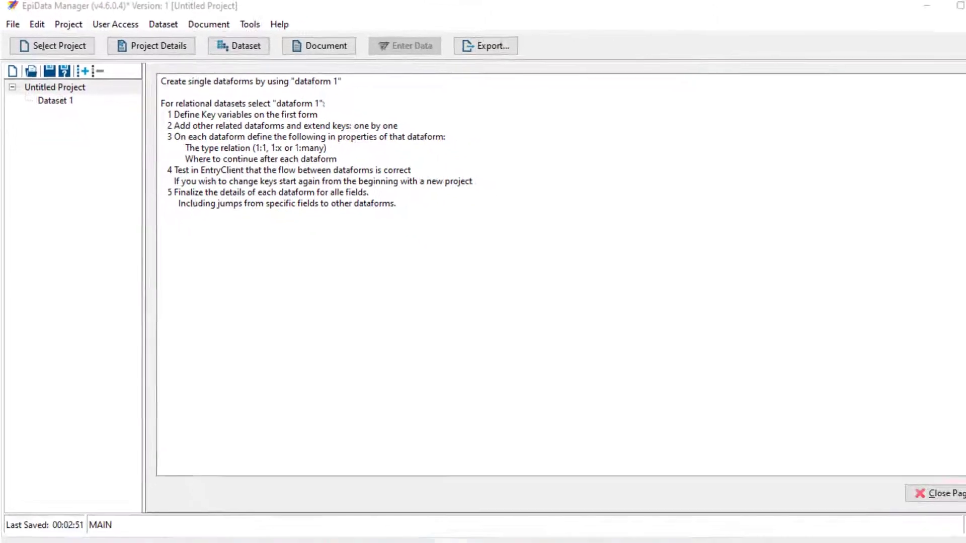
- Title the project 'epiGuider Non-Communicable Disease (NCD) project' and paste in the pilot-project abstract
left_click(952, 136)
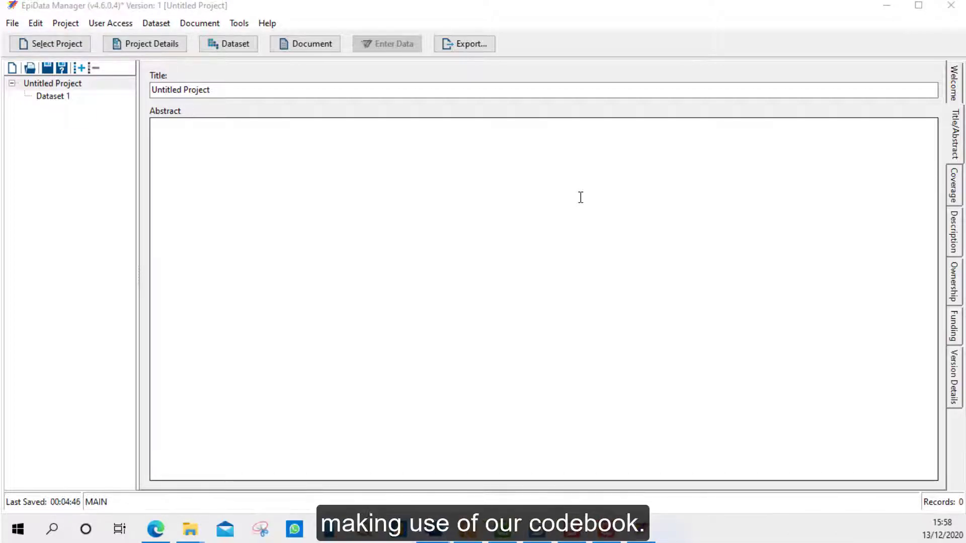
left_click(157, 90)
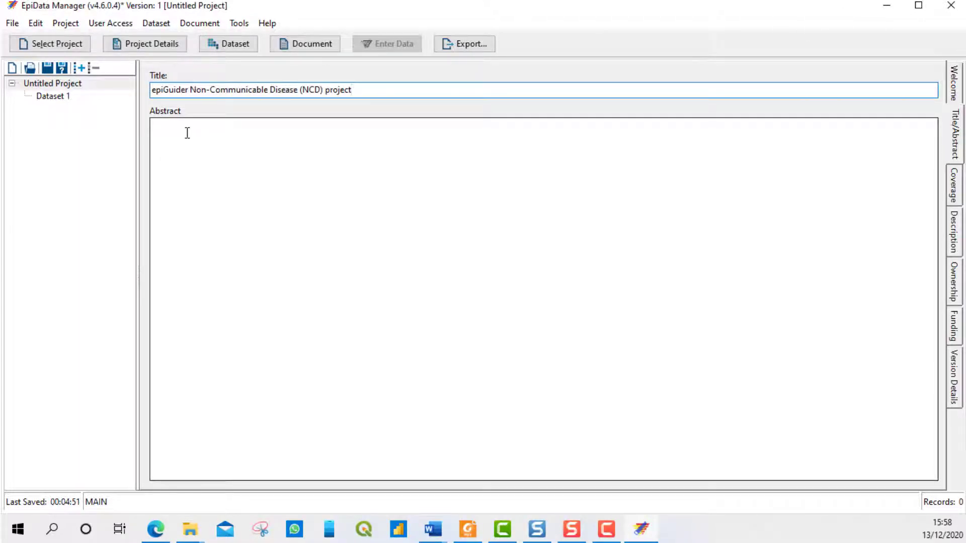
left_click(218, 145)
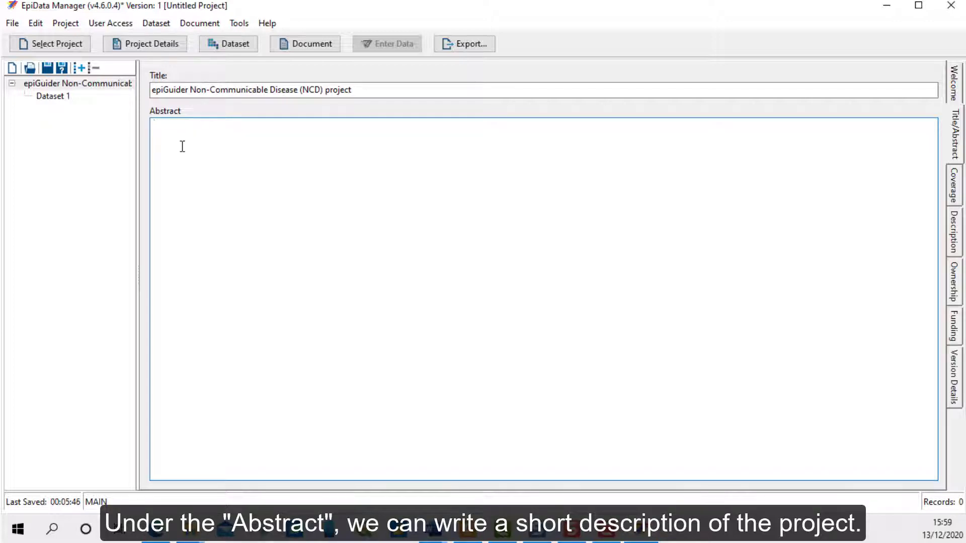
type("Pilot project for a nurse-led model of care for management of Diabetes and Hypertension in primary health care facilities (health centres) in Cameroon. The project is to run from January 2020 to December 2022")
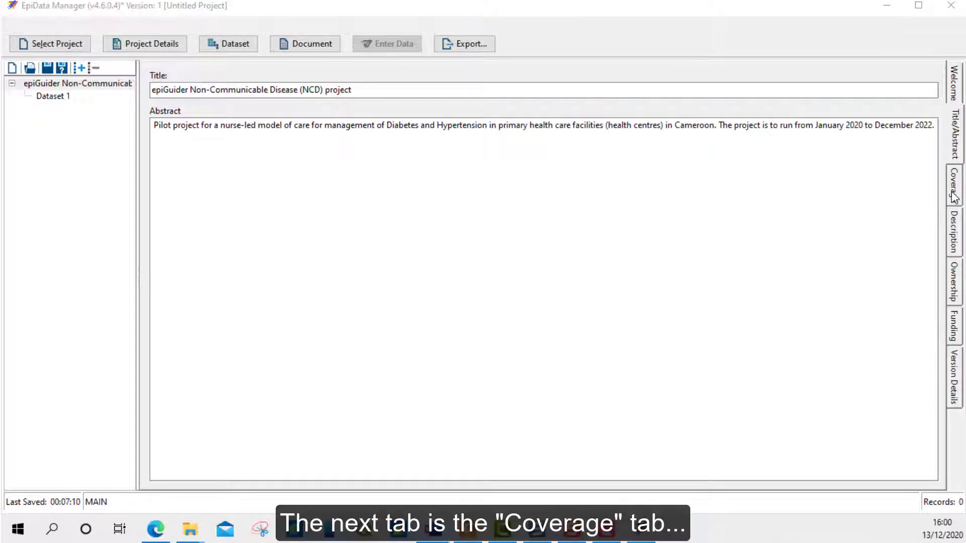
left_click(953, 194)
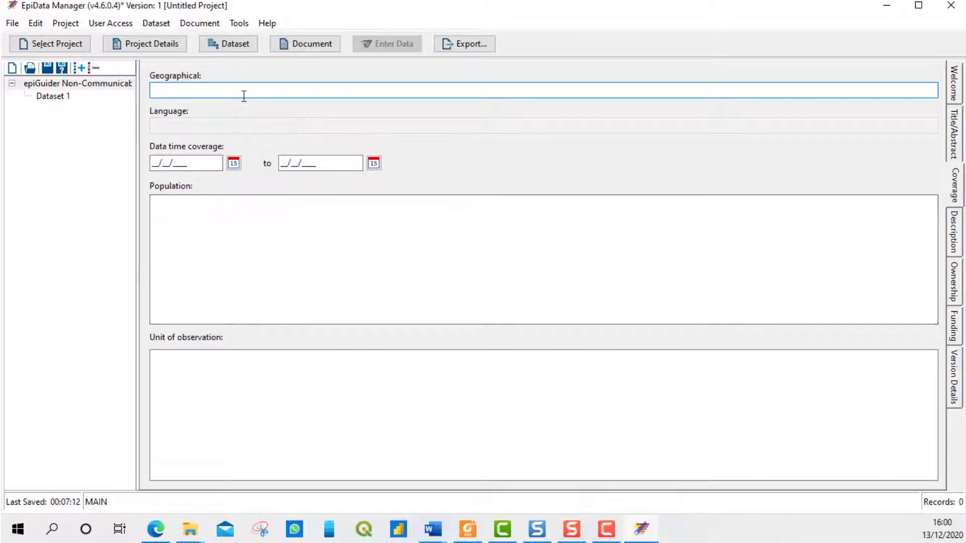
- Paste Cameroon as the geographical coverage and review the Description, Ownership, Funding and Version pages
right_click(158, 94)
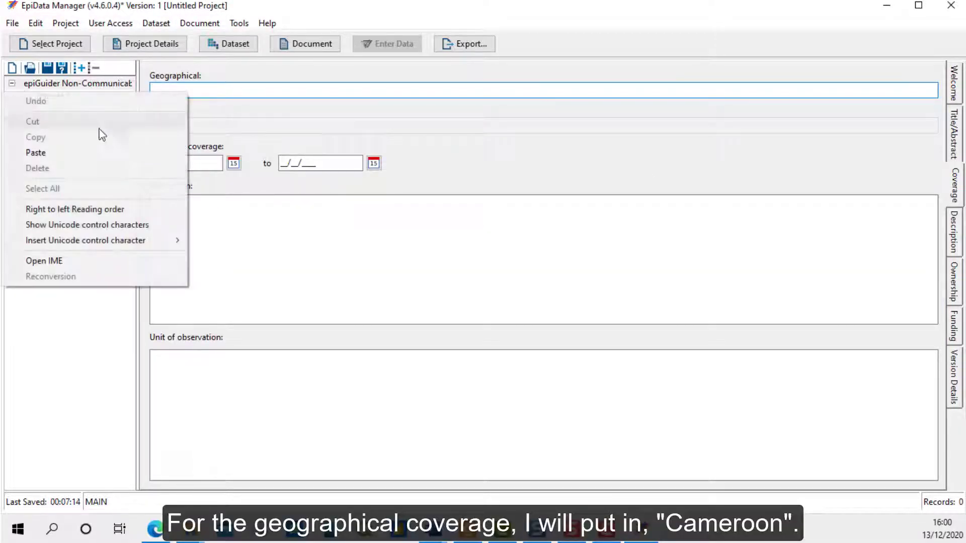
left_click(60, 152)
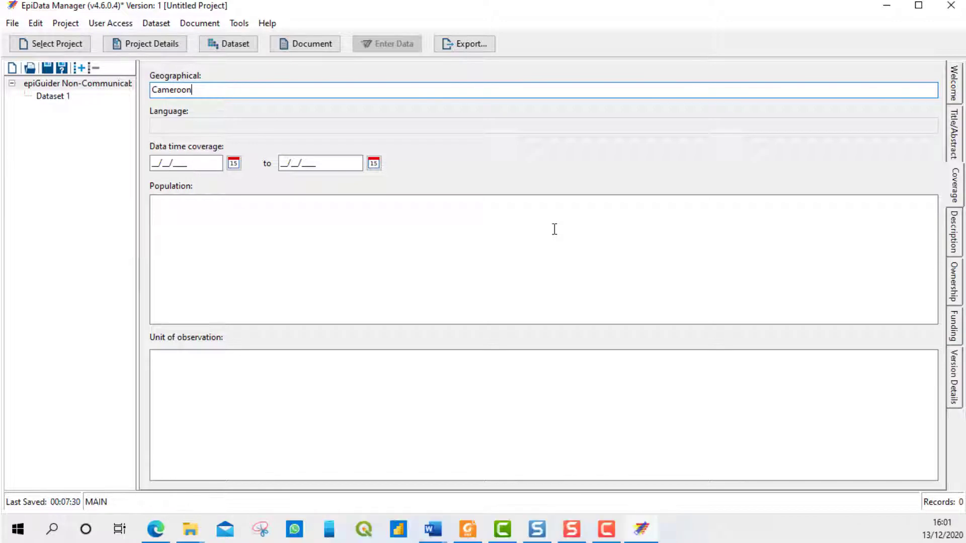
left_click(958, 245)
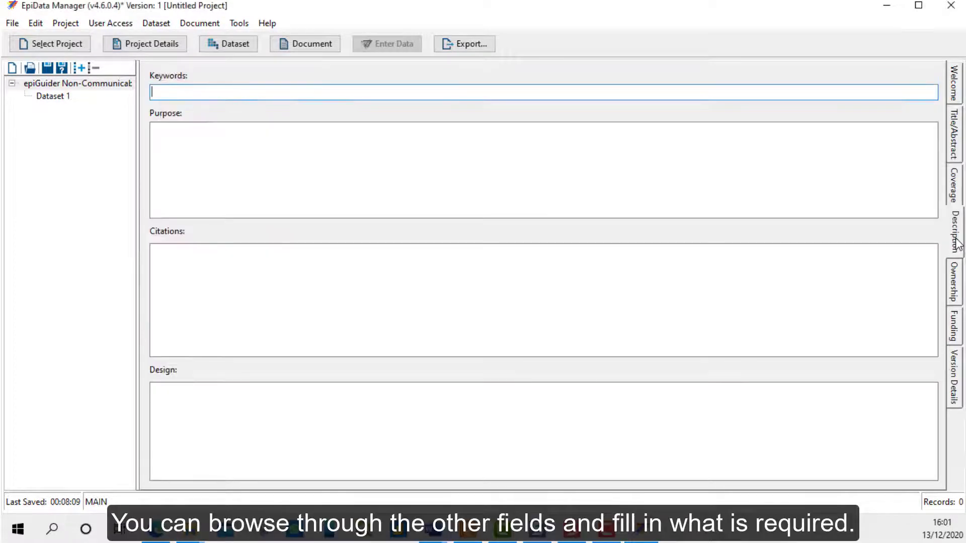
left_click(956, 288)
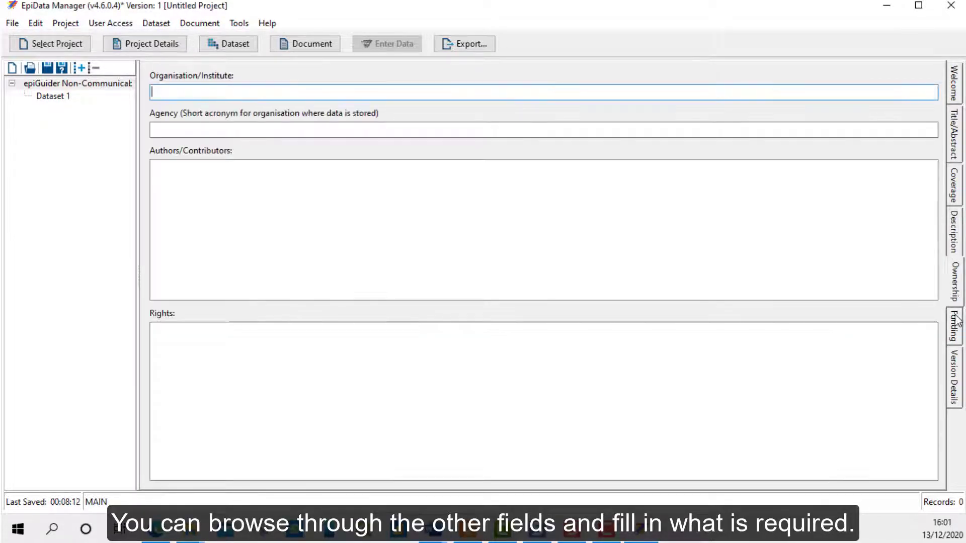
left_click(953, 326)
left_click(954, 377)
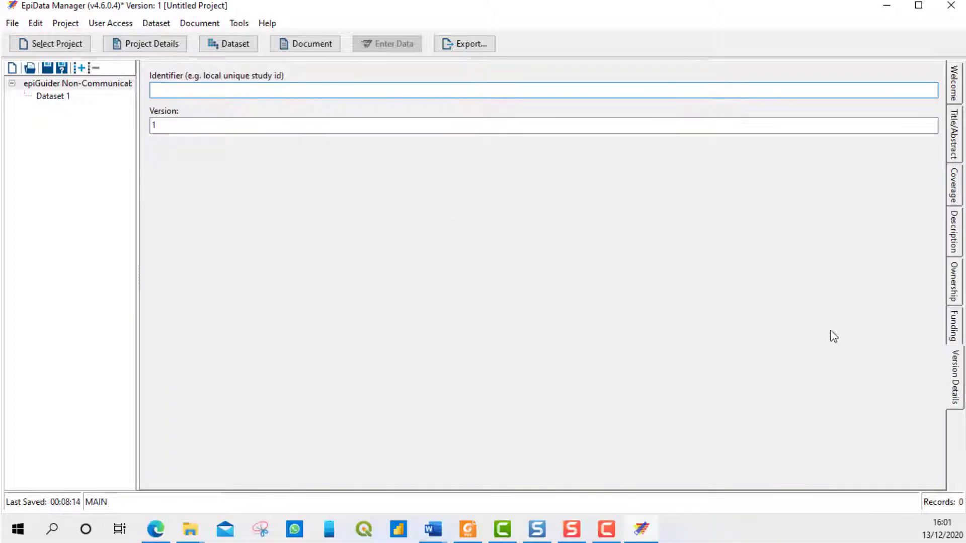
- Enter epiGuider as the organisation/institute and open Dataset 1 in the form designer
left_click(956, 293)
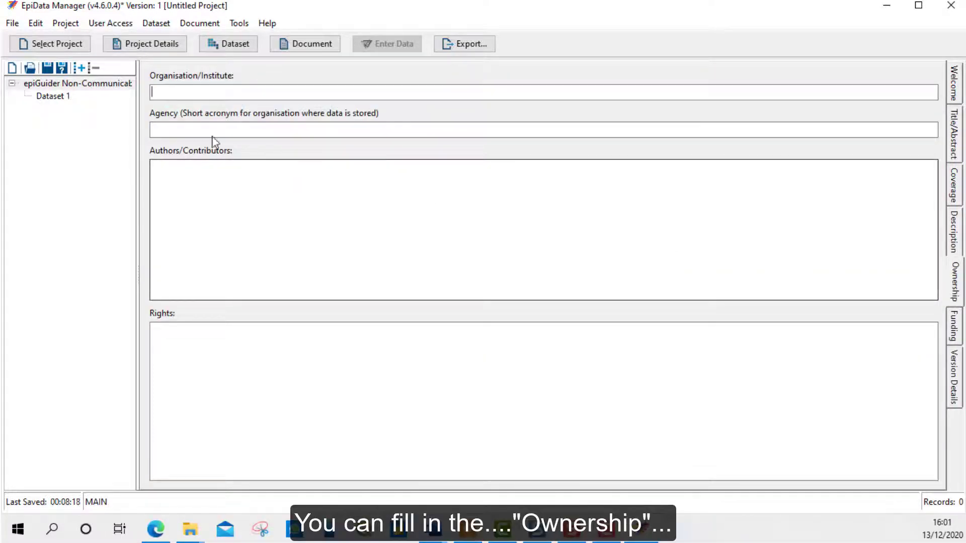
left_click(178, 88)
type("e")
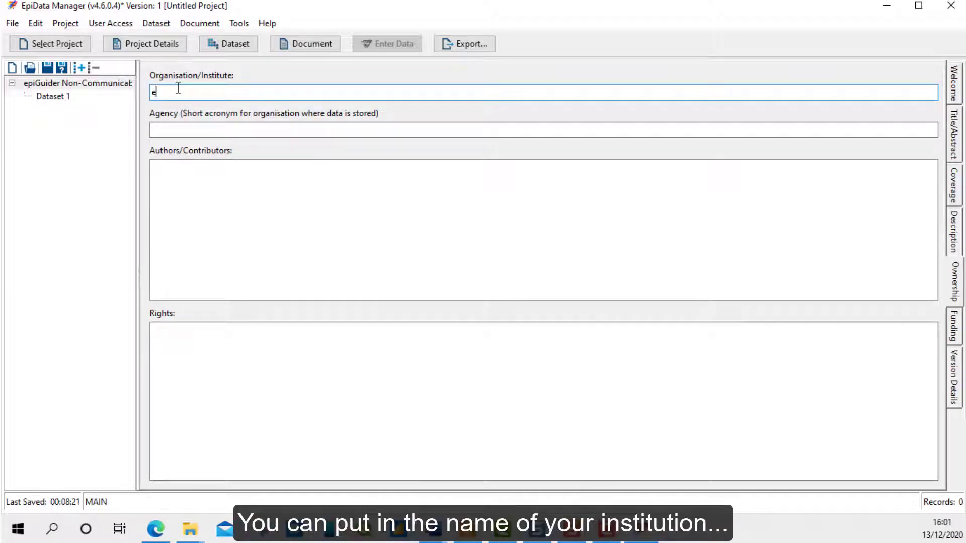
type("piGuider")
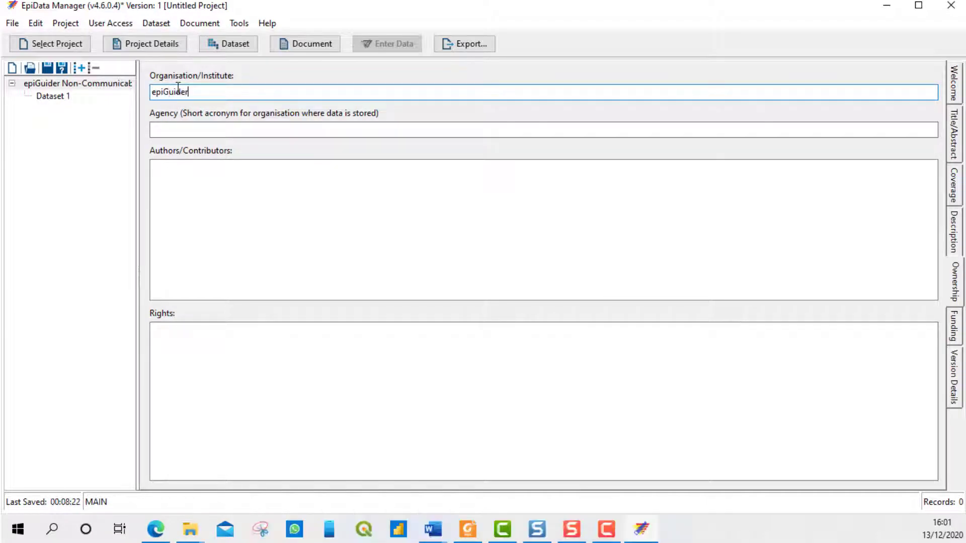
left_click(955, 326)
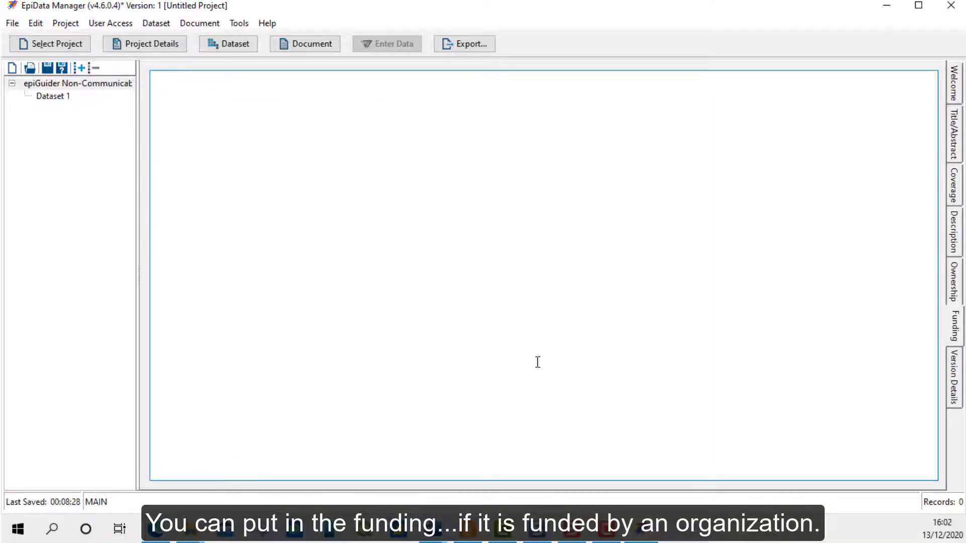
left_click(958, 385)
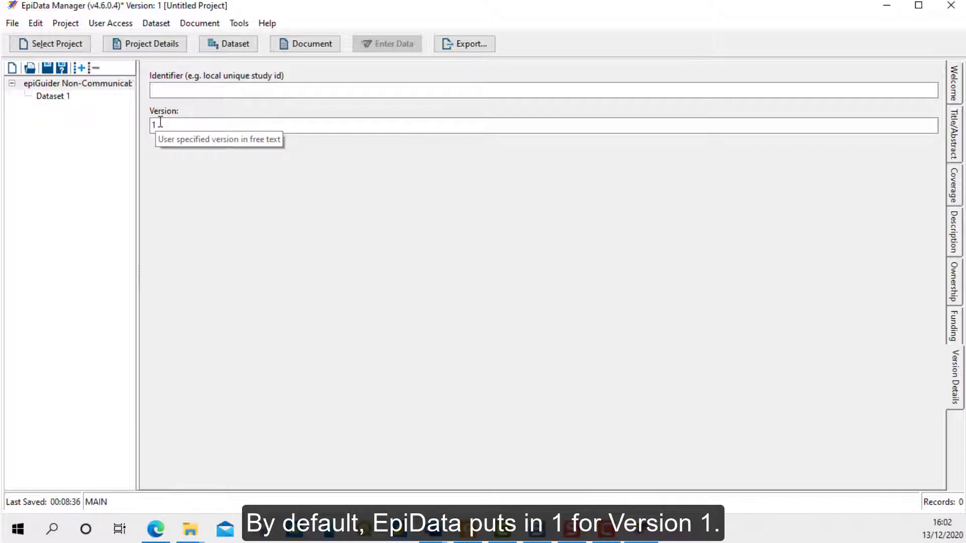
left_click(55, 97)
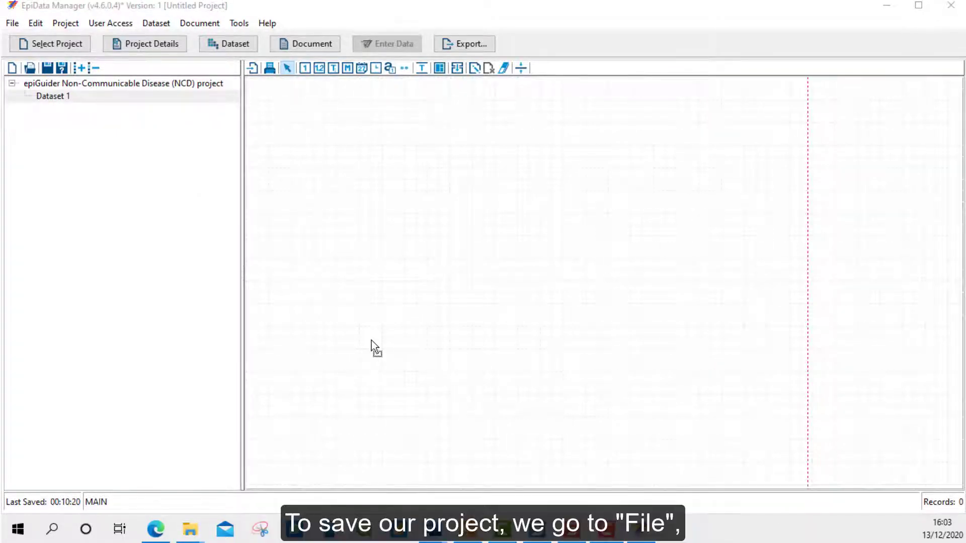
- Save the project as DB_NCD_BamendaHC_CMR_20201213, changing the file name's date digits to 1213
left_click(12, 23)
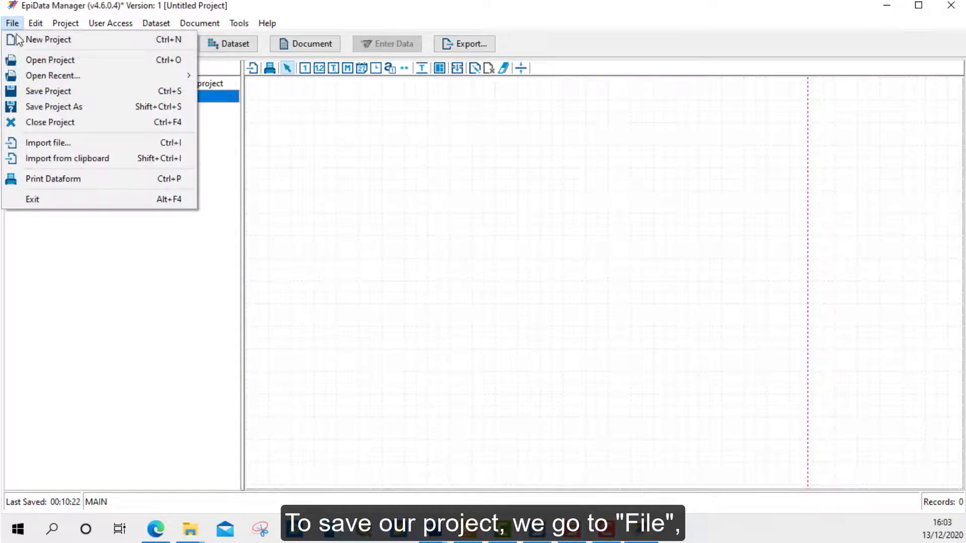
left_click(57, 107)
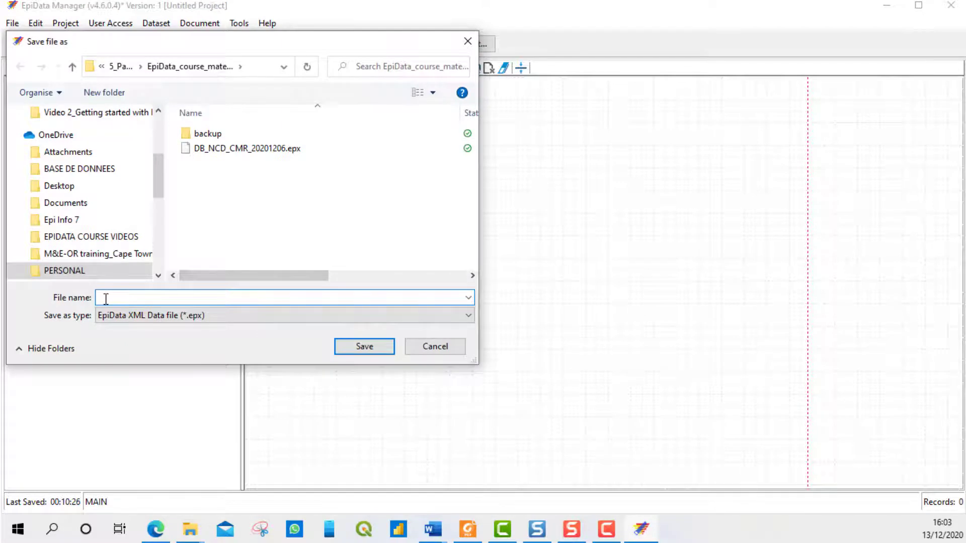
right_click(111, 299)
left_click(57, 361)
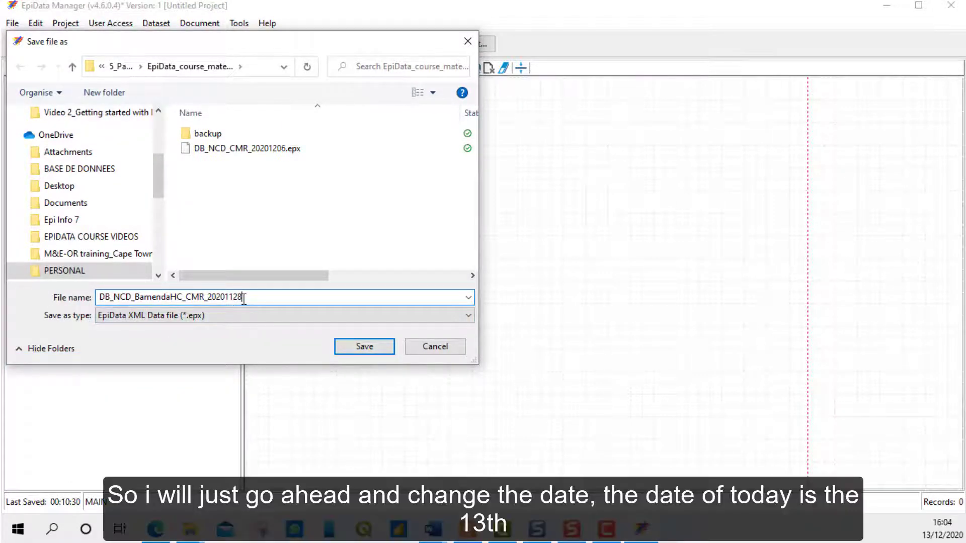
mouse_move(931, 535)
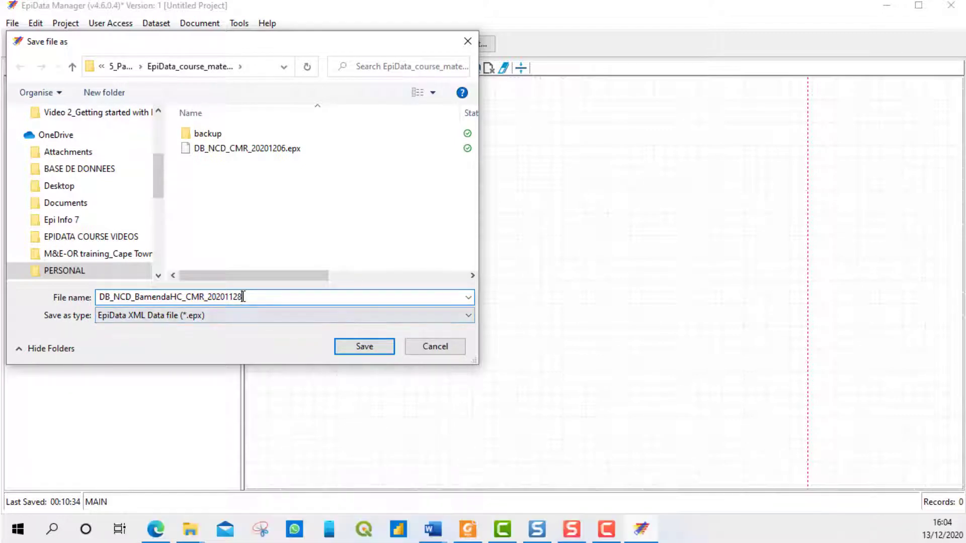
left_click_drag(243, 297, 226, 297)
type("1213")
left_click(363, 348)
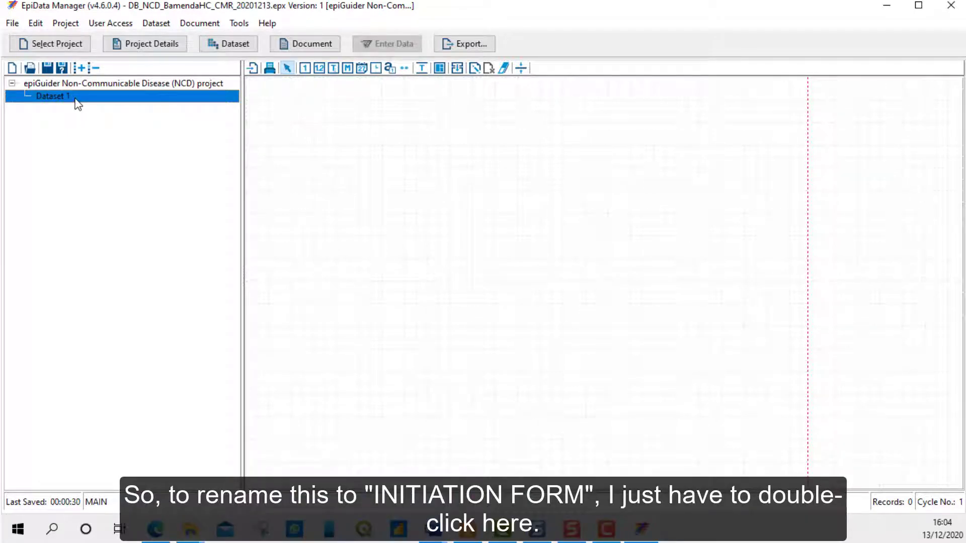
- Rename Dataset 1 in the project tree to INITIATION FORM
double_click(79, 103)
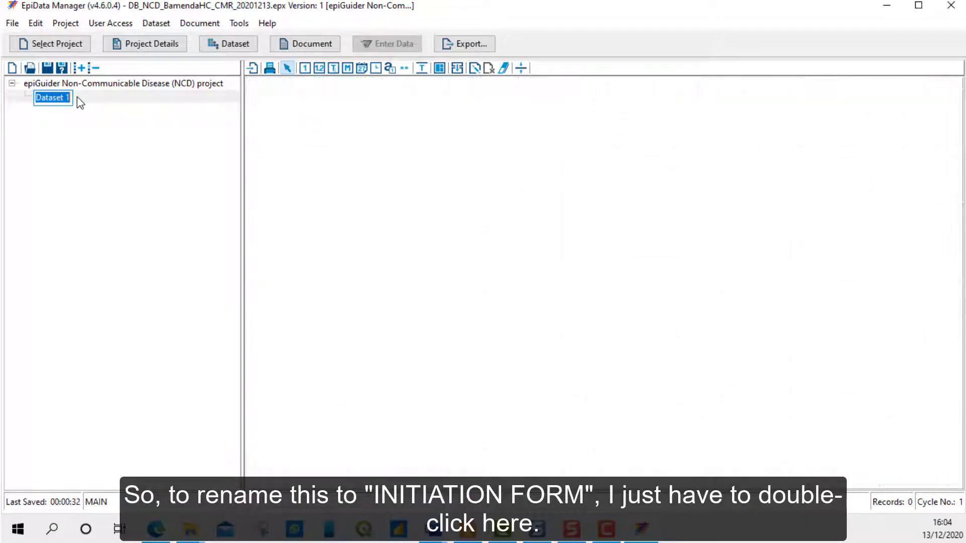
type("INI")
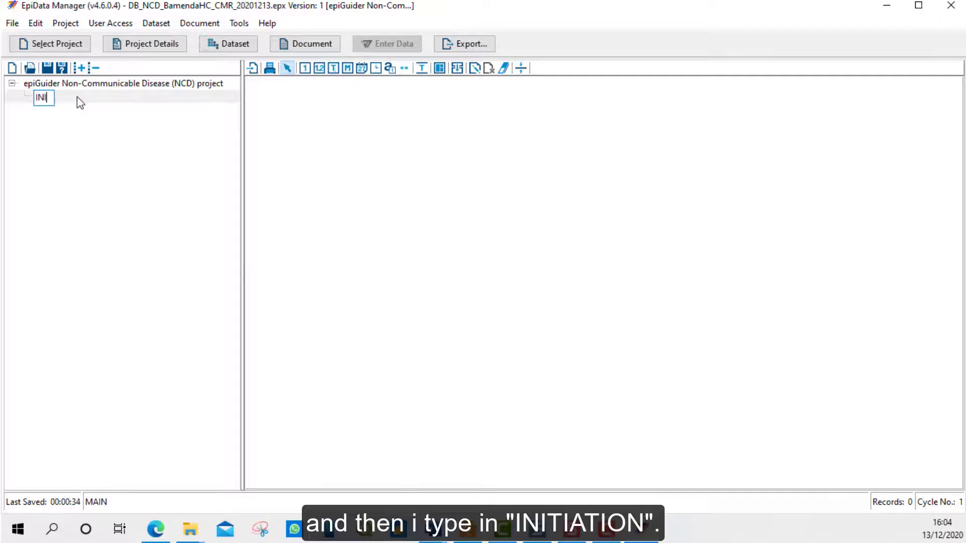
type("TI")
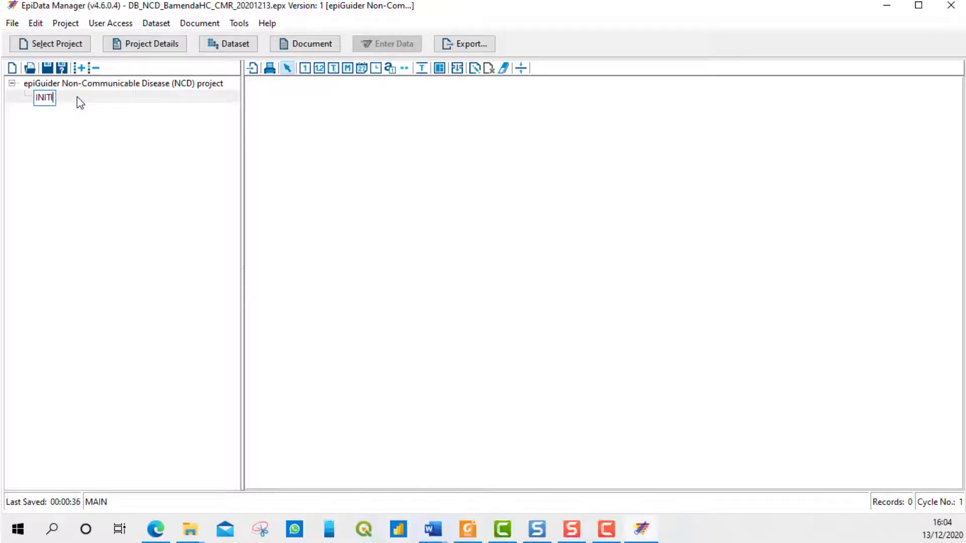
type("ATION FORM")
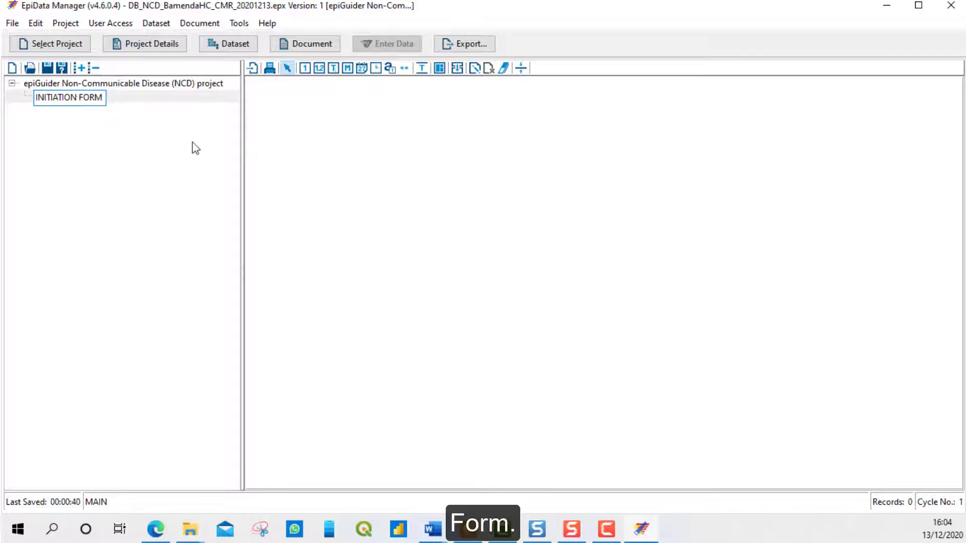
- Commit INITIATION FORM as the dataset's new name
left_click(204, 162)
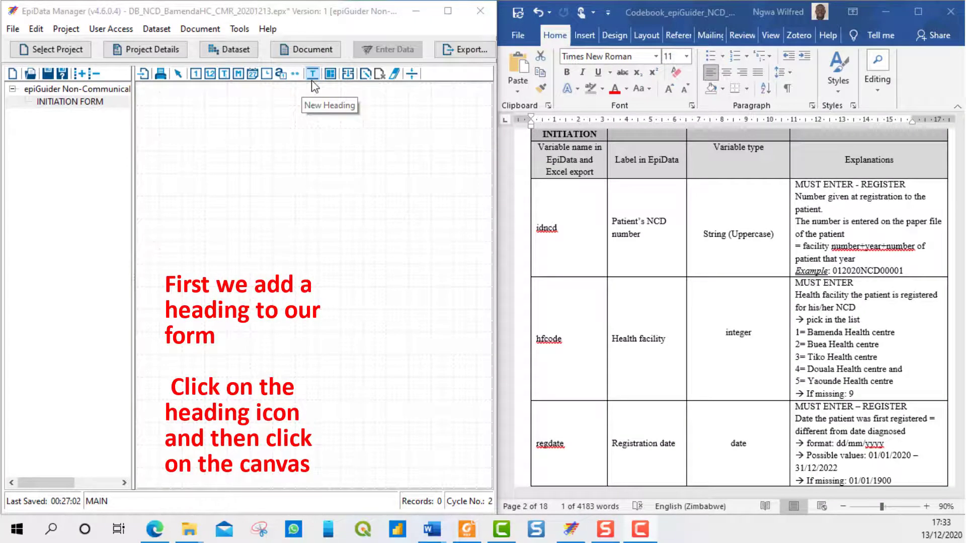
- Add a Heading 1 heading named initiation with the text 'INITIATION FORM' to the form
left_click(312, 76)
left_click(305, 113)
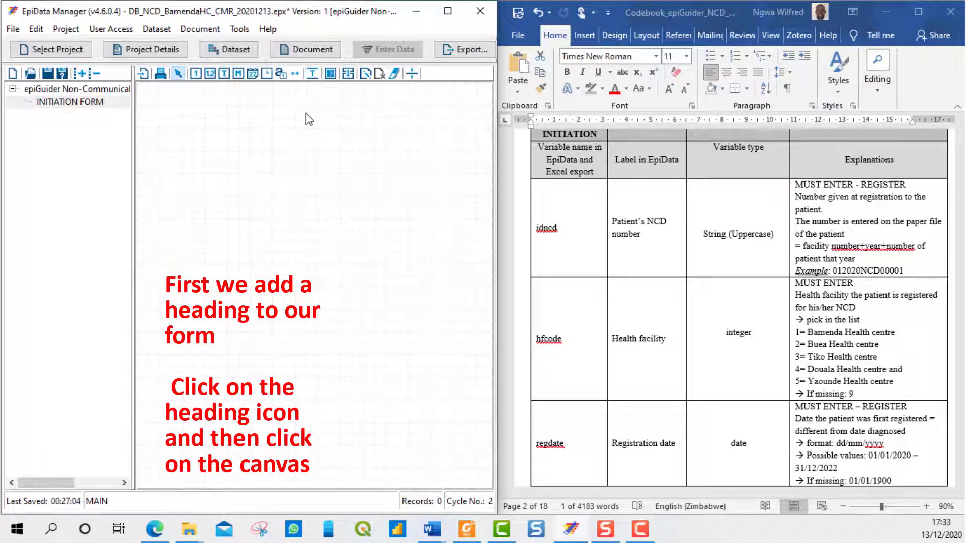
double_click(127, 138)
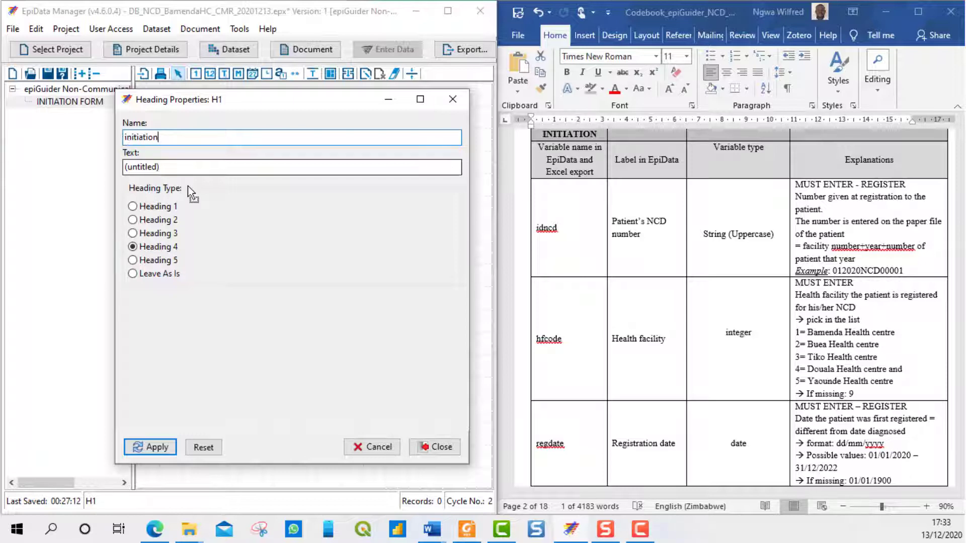
left_click(161, 166)
left_click_drag(162, 166, 124, 177)
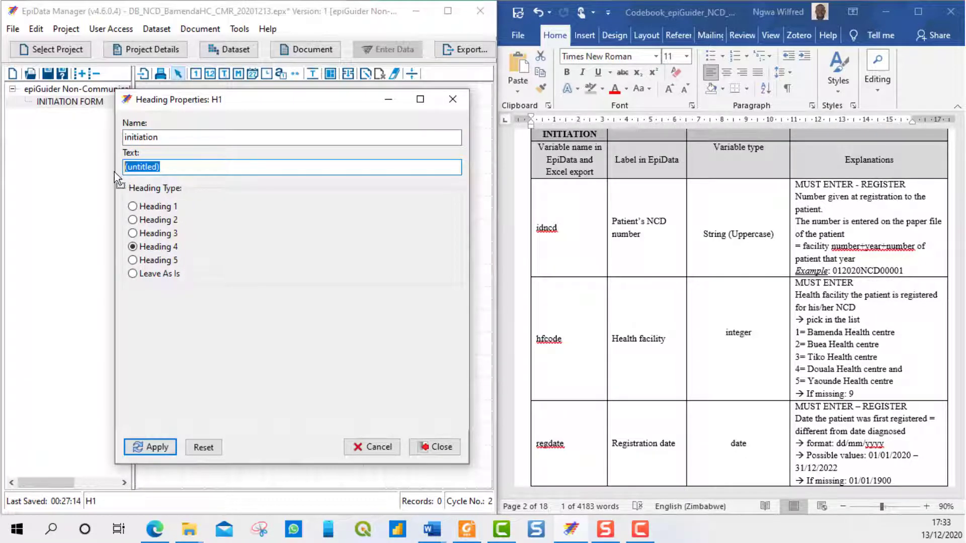
type("INITIATION FORM")
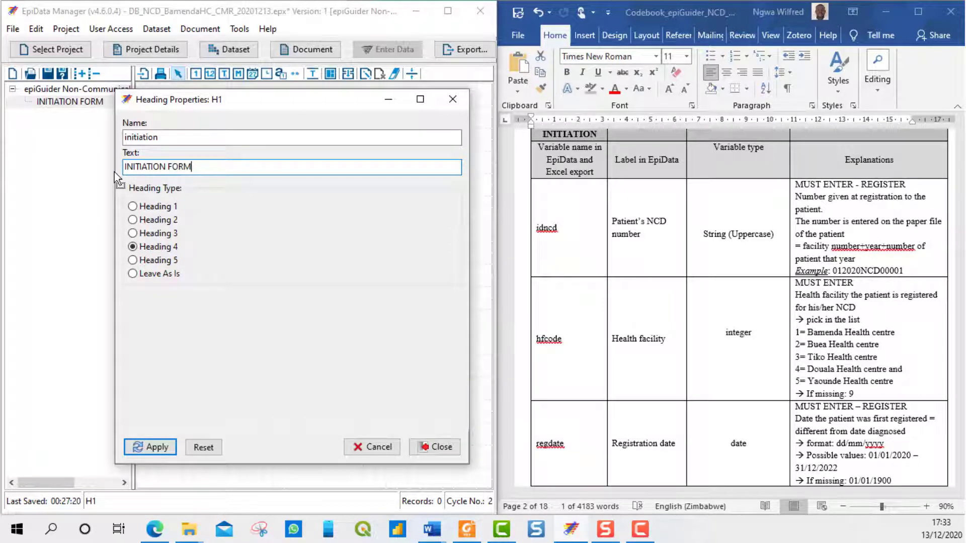
left_click(134, 206)
left_click(164, 446)
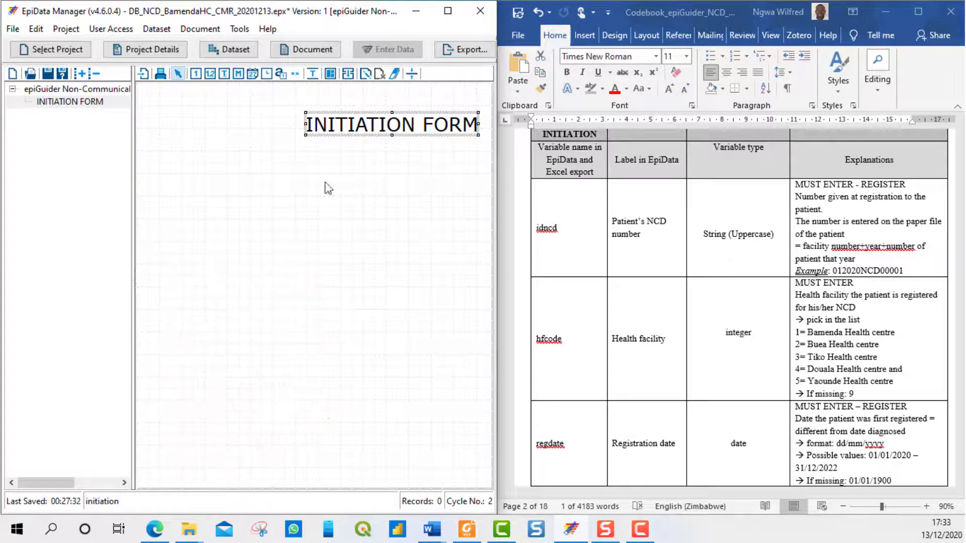
- Place an uppercase string field and name it idncd, copied from the codebook
left_click(296, 73)
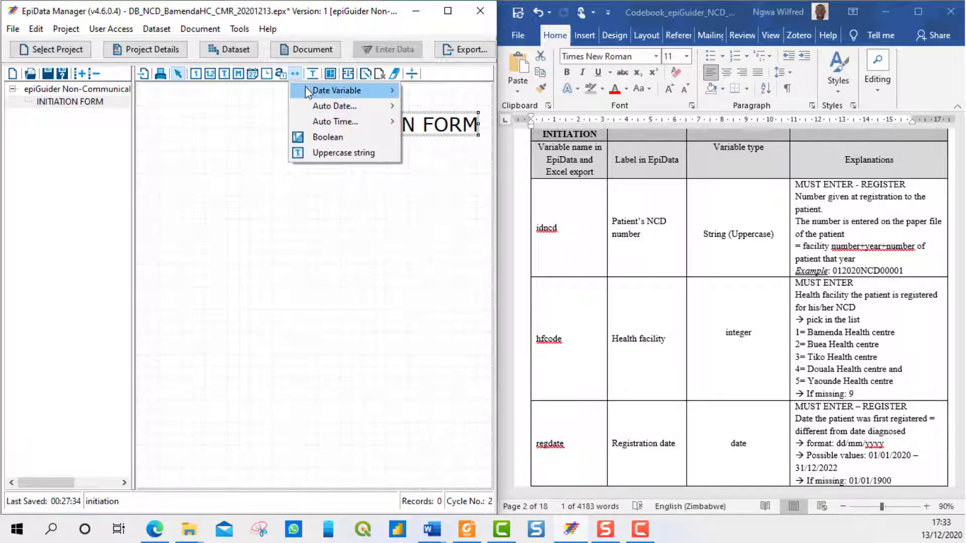
left_click(344, 154)
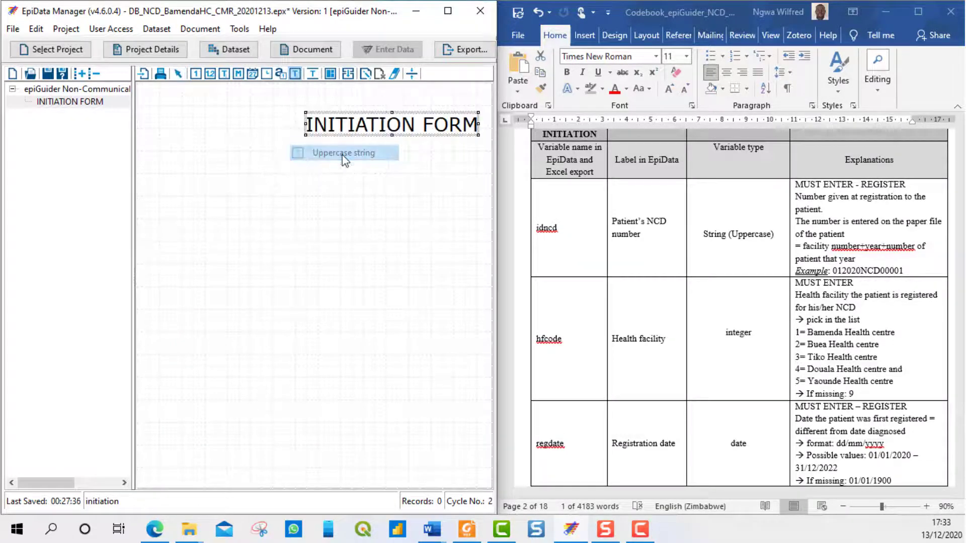
left_click(190, 172)
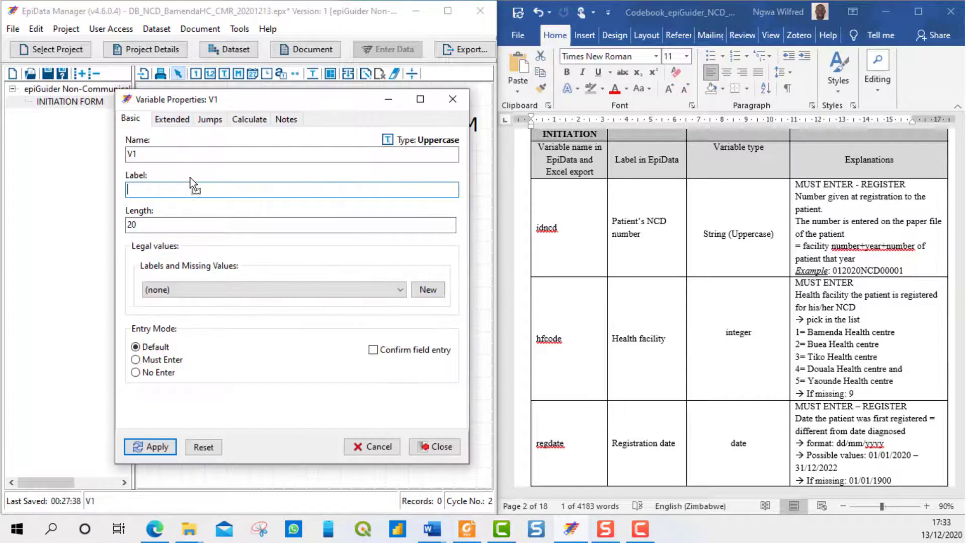
left_click(567, 244)
double_click(555, 228)
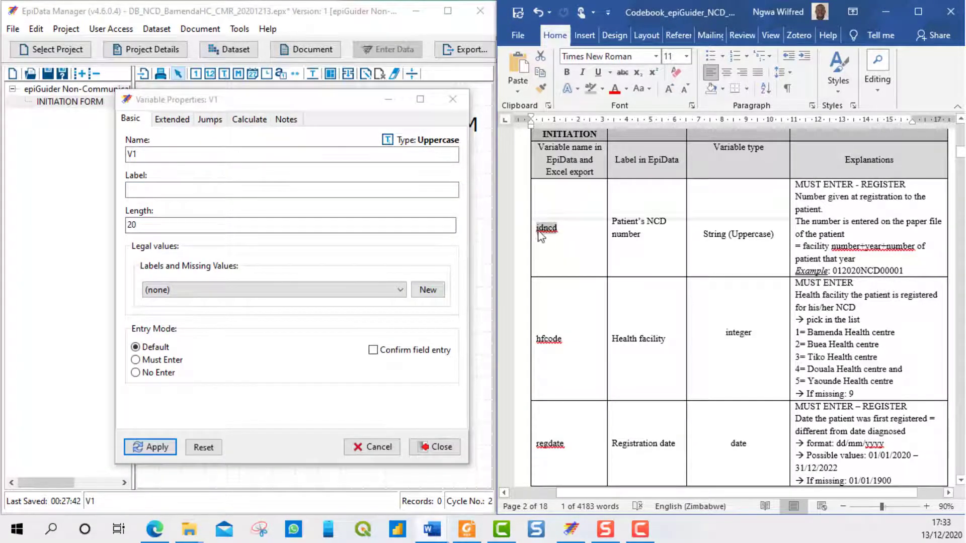
right_click(546, 236)
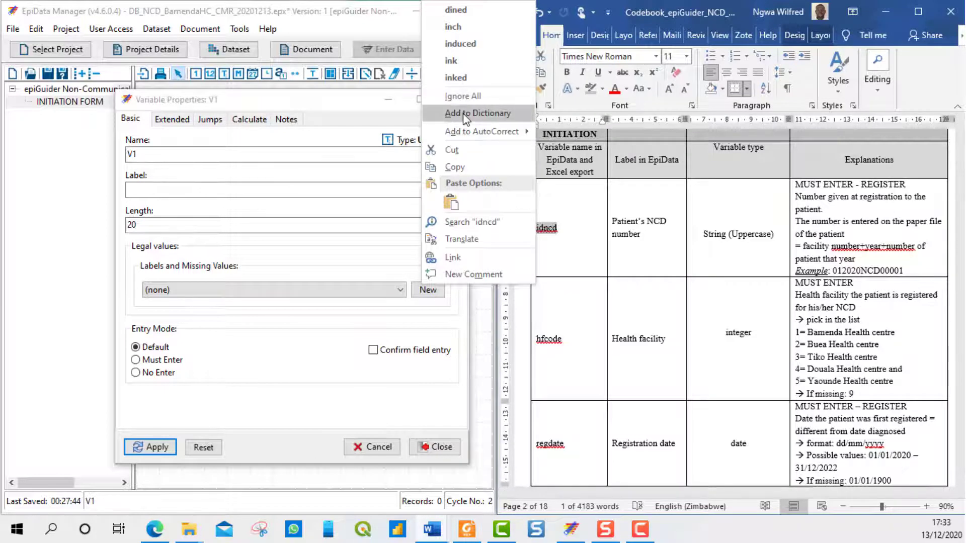
left_click(455, 167)
left_click(138, 156)
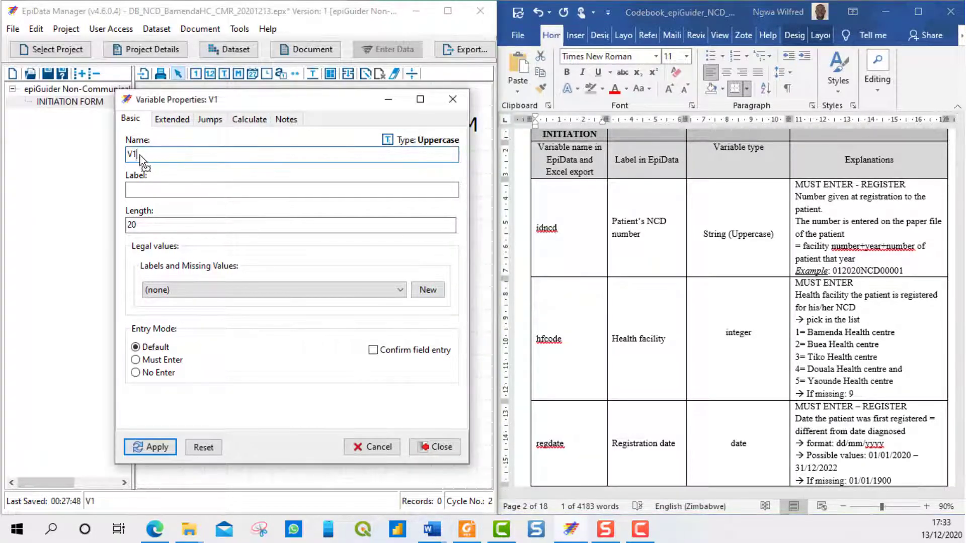
key("ctrl+v")
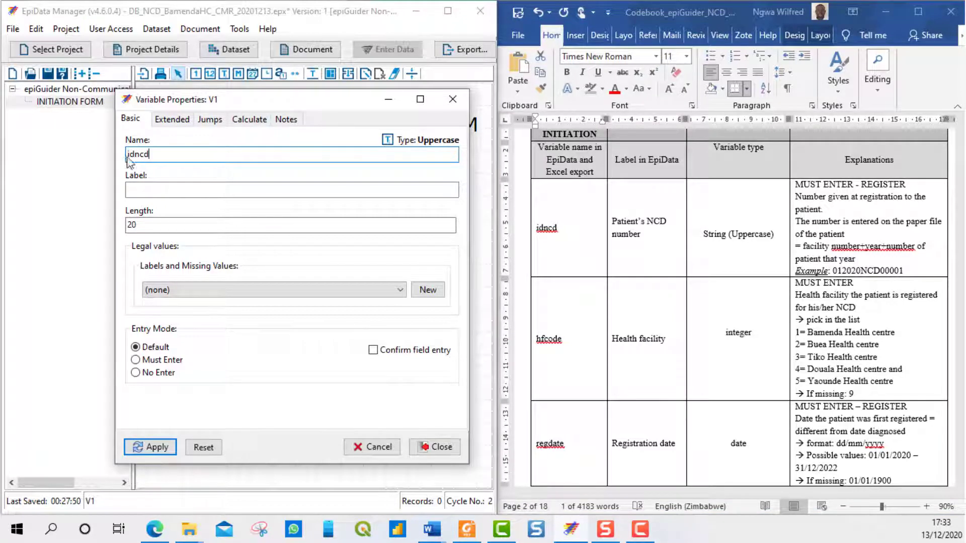
- Label idncd 'Patient's NCD number', set length 14 and Must Enter, and apply
left_click(643, 245)
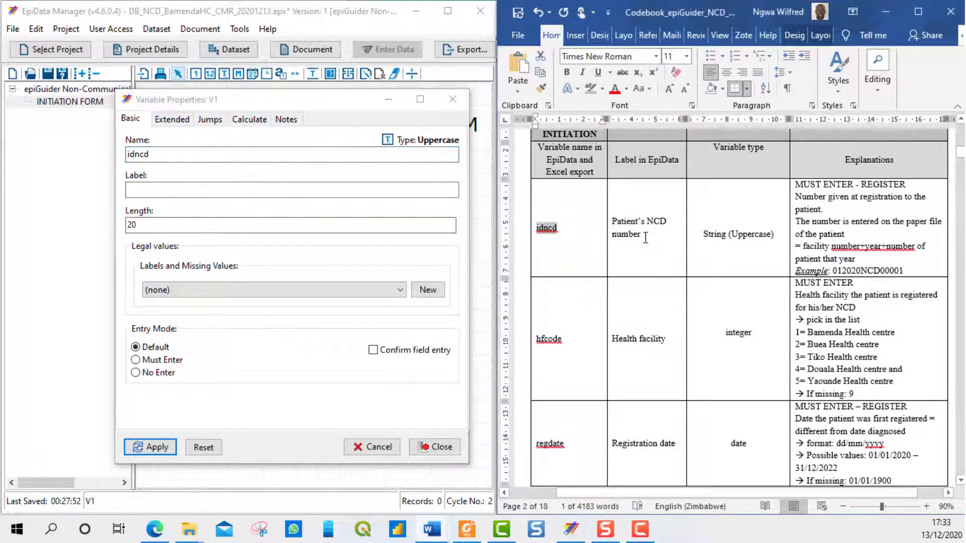
left_click_drag(646, 238, 613, 222)
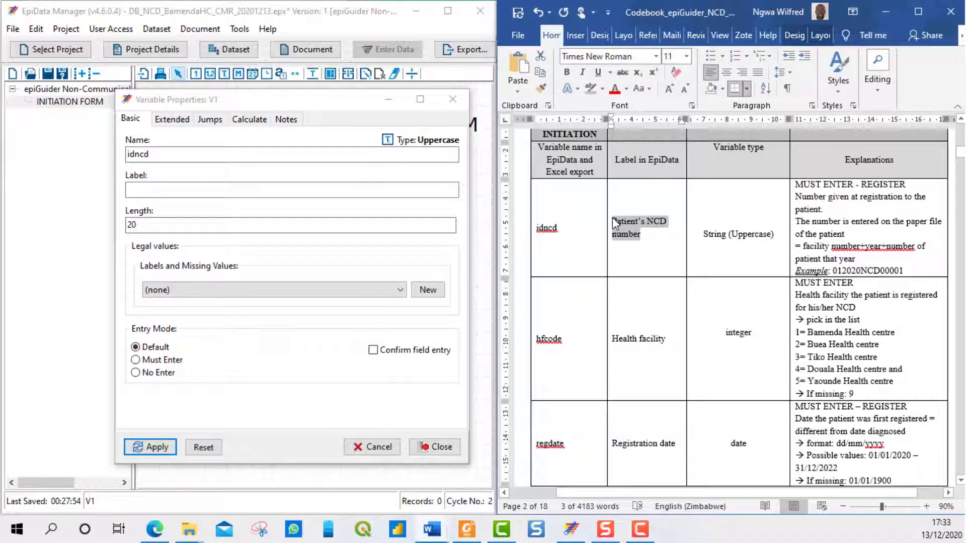
left_click(149, 191)
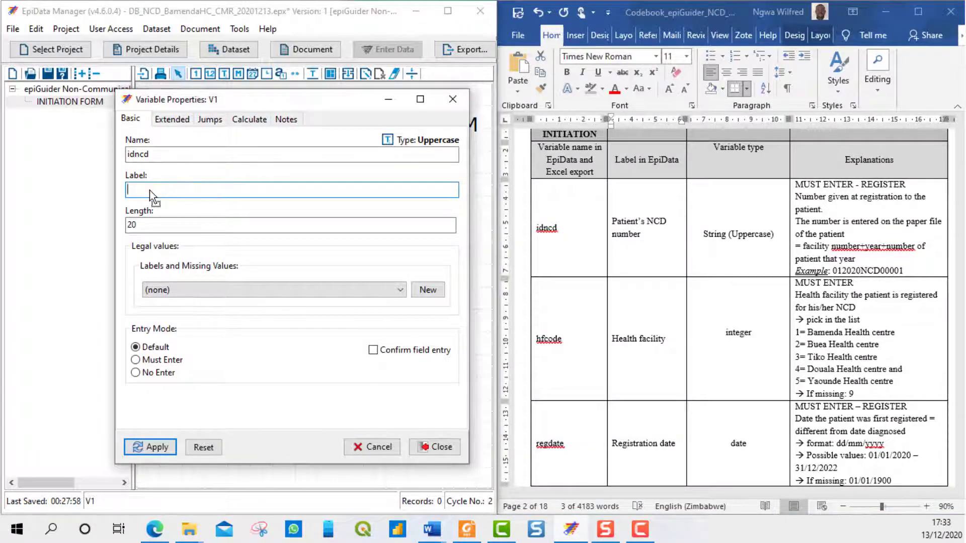
key("ctrl+v")
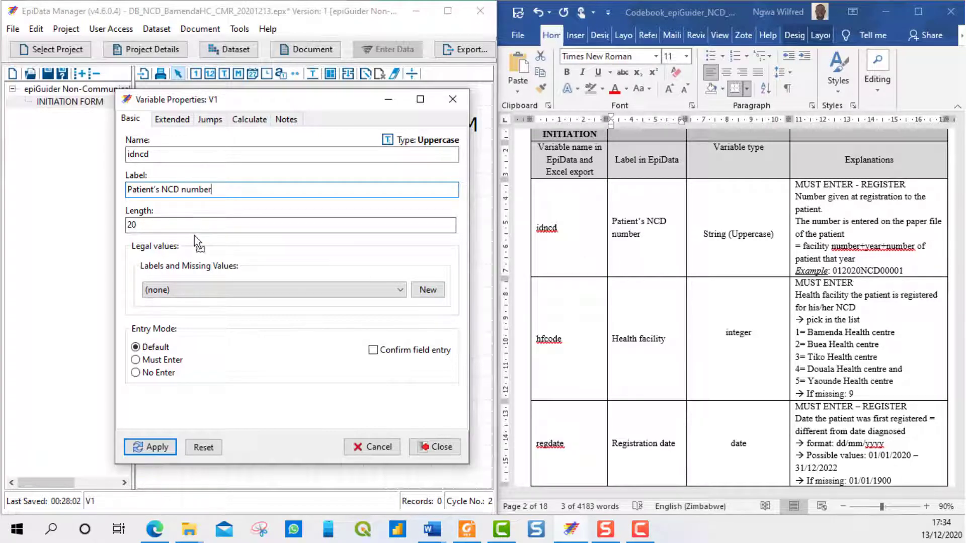
double_click(132, 225)
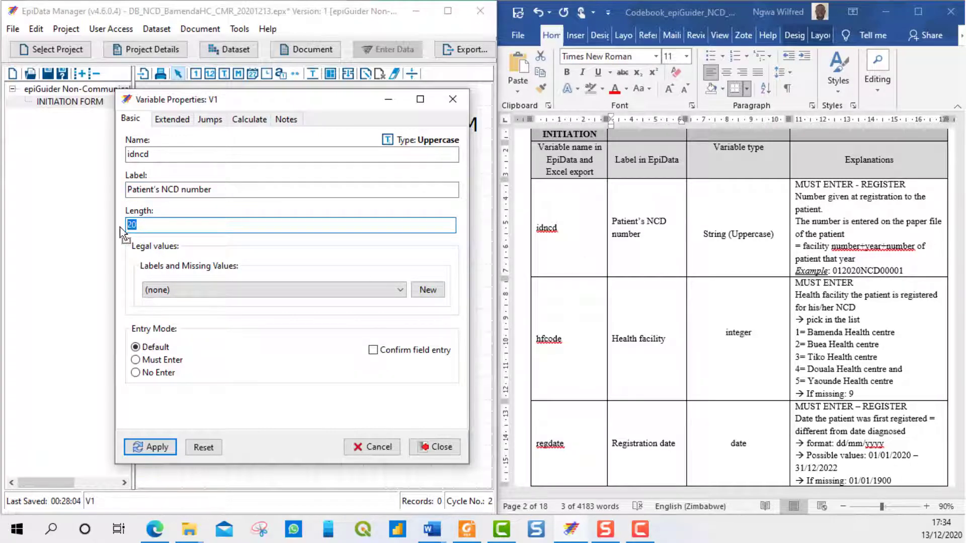
type("14")
left_click(137, 360)
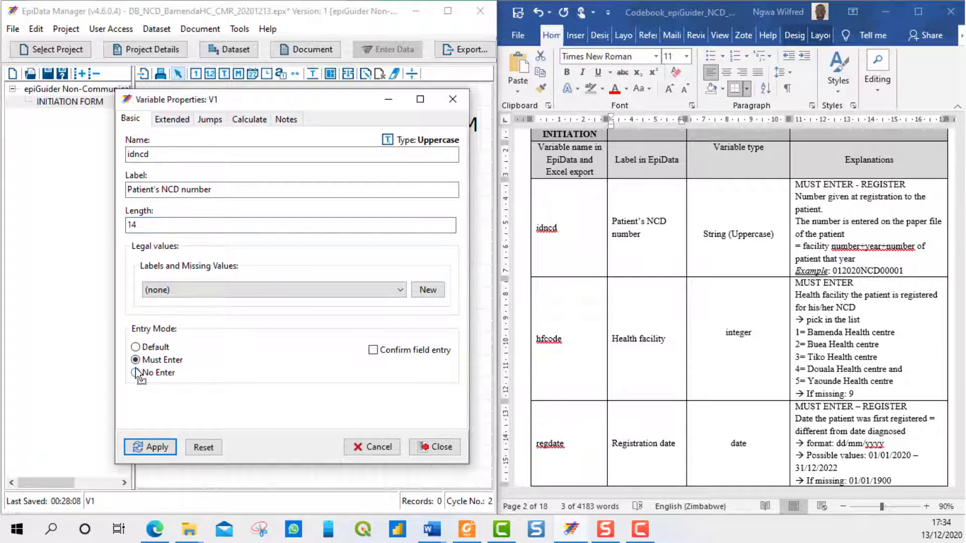
left_click(153, 447)
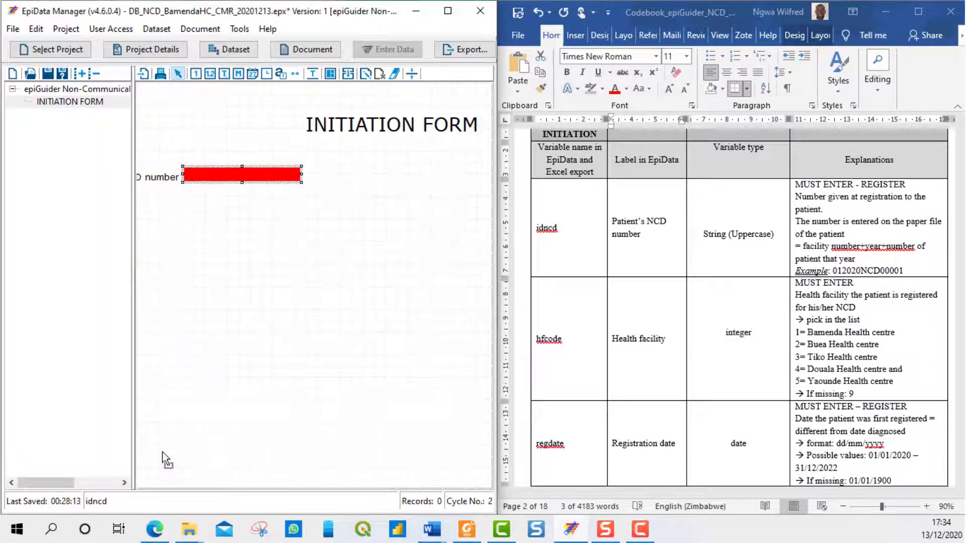
- Drag the idncd field right so its full 'Patient's NCD number' label is visible
left_click(164, 180)
left_click_drag(204, 171, 315, 164)
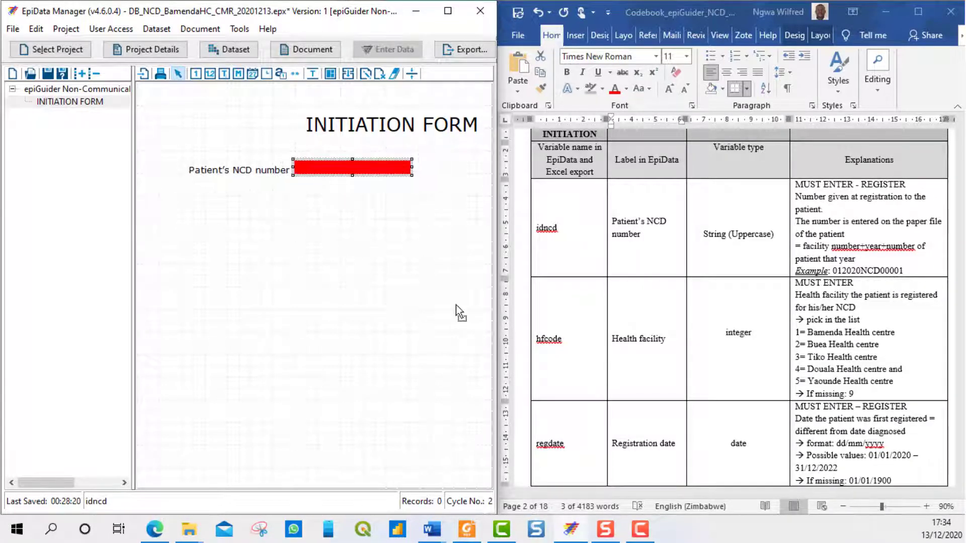
- Place an integer field named hfcode with the label 'Health facility', both copied from the codebook
left_click(194, 74)
left_click(298, 208)
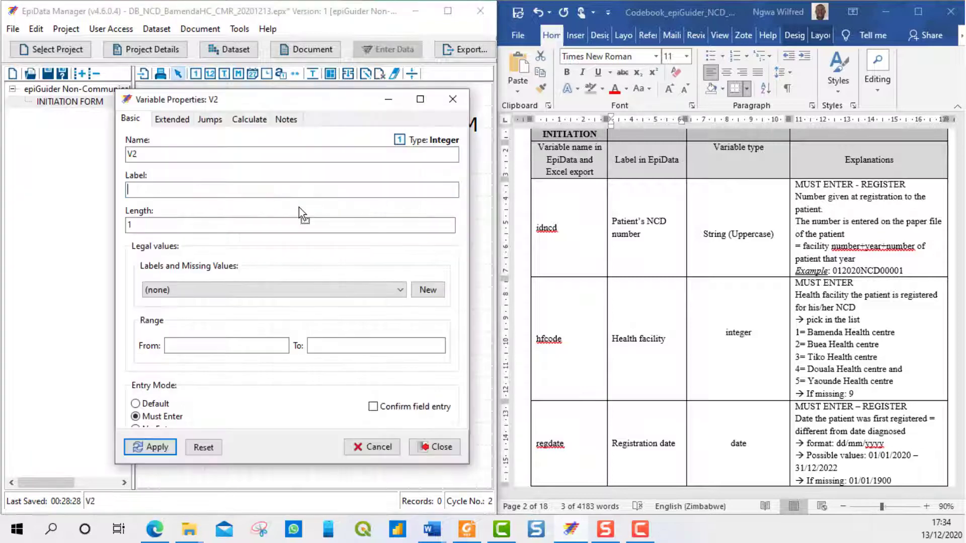
left_click(149, 154)
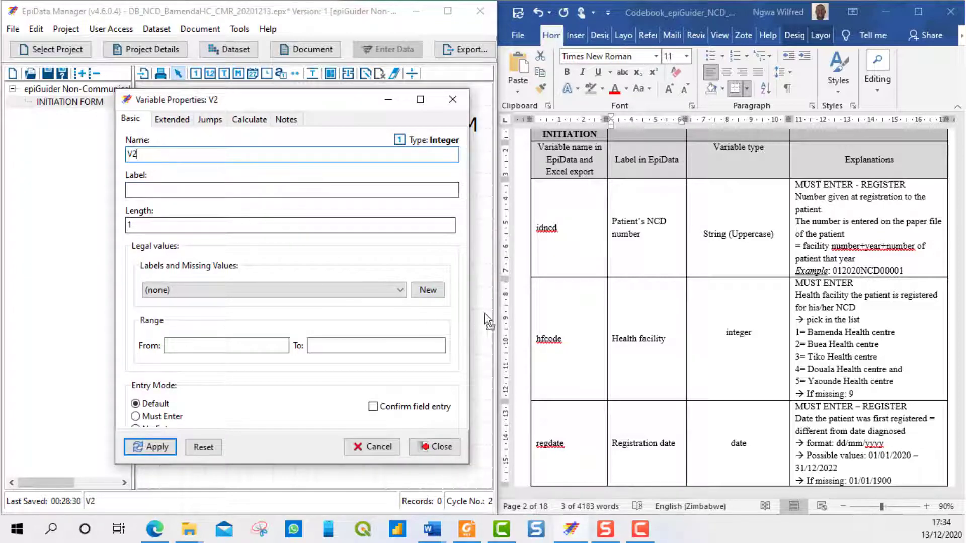
left_click(560, 342)
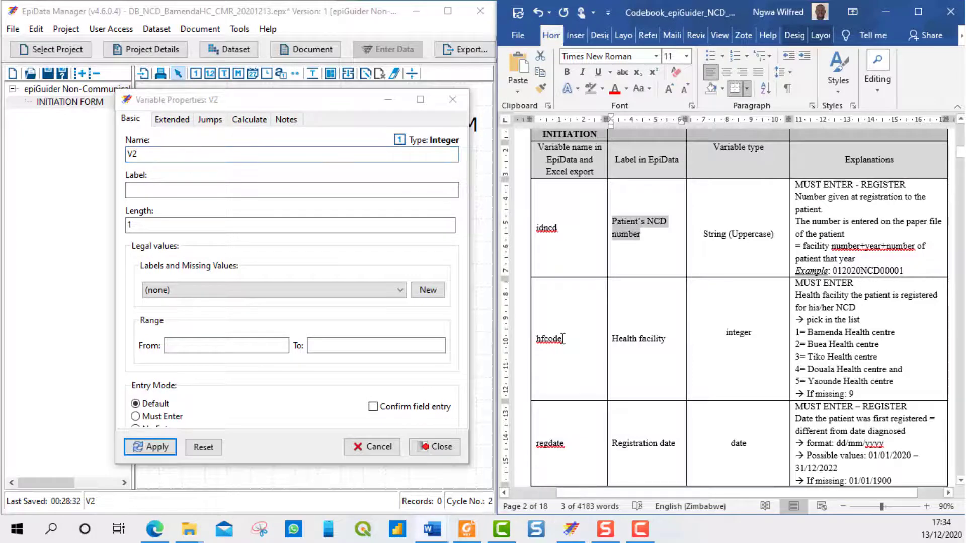
left_click_drag(564, 339, 535, 339)
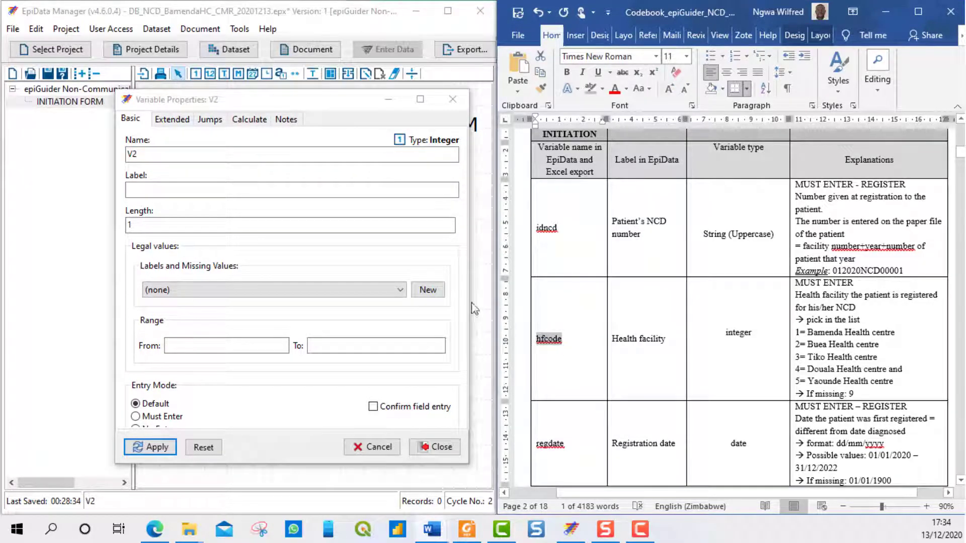
double_click(132, 155)
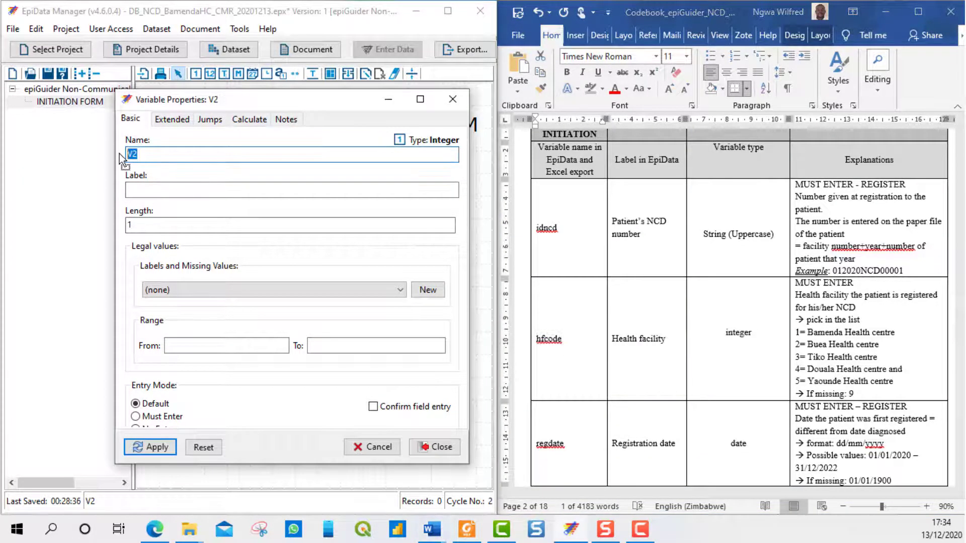
key("ctrl+v")
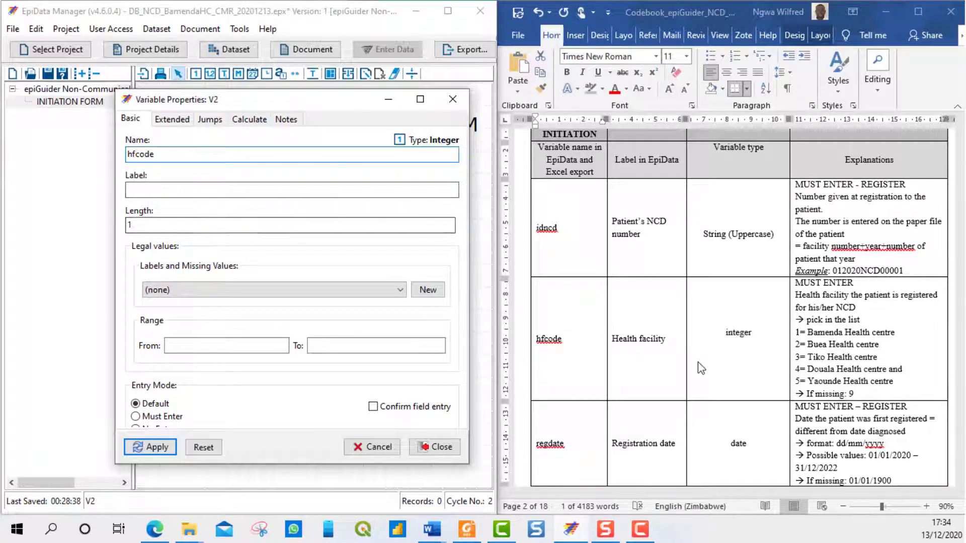
left_click(658, 342)
left_click_drag(662, 340, 612, 339)
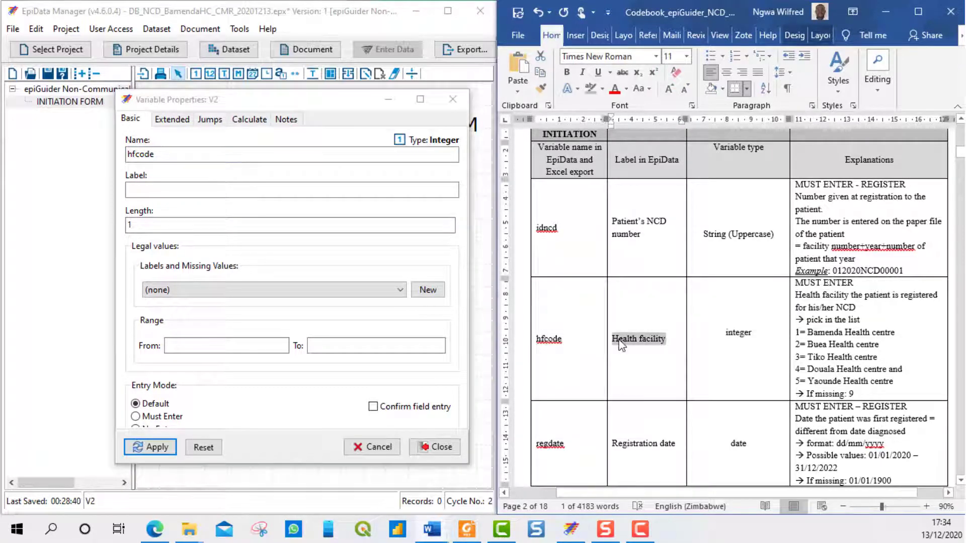
right_click(619, 341)
left_click(653, 82)
left_click(141, 190)
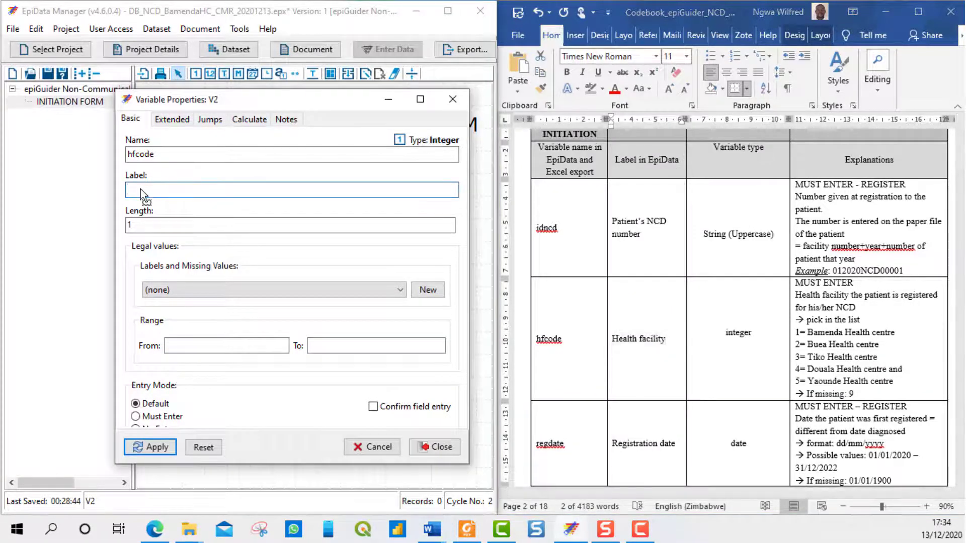
key("ctrl+v")
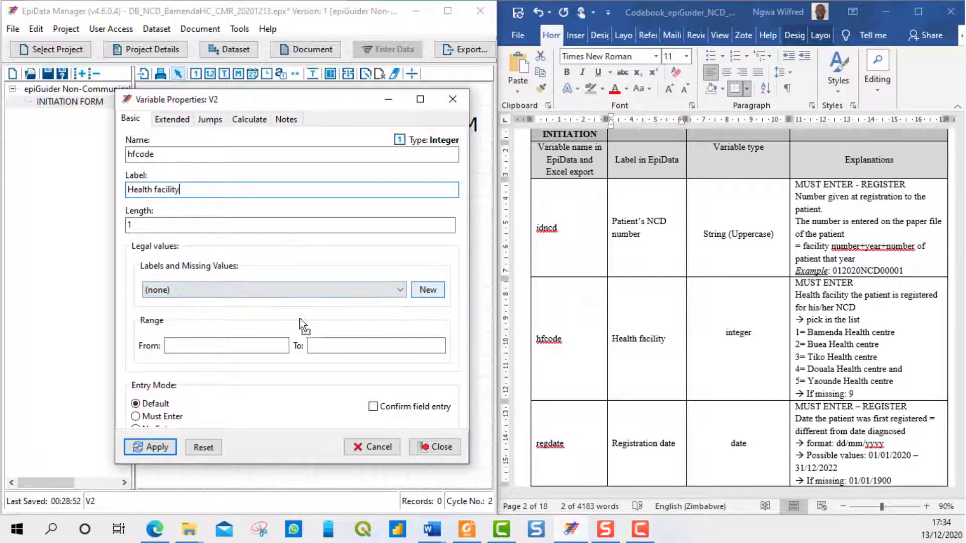
- Give hfcode a range of 1 to 5 and Must Enter, and start a new value label set
left_click(245, 346)
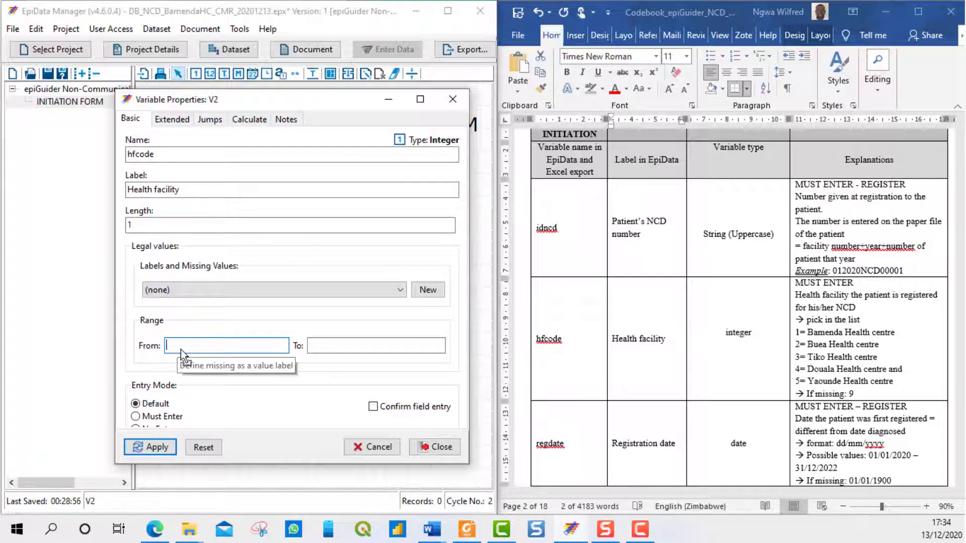
type("1")
left_click(317, 351)
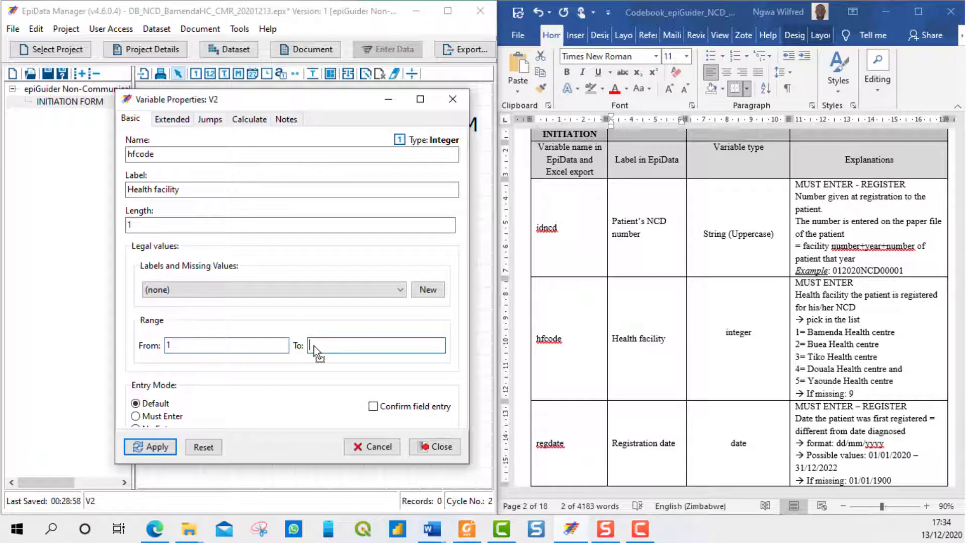
left_click(151, 417)
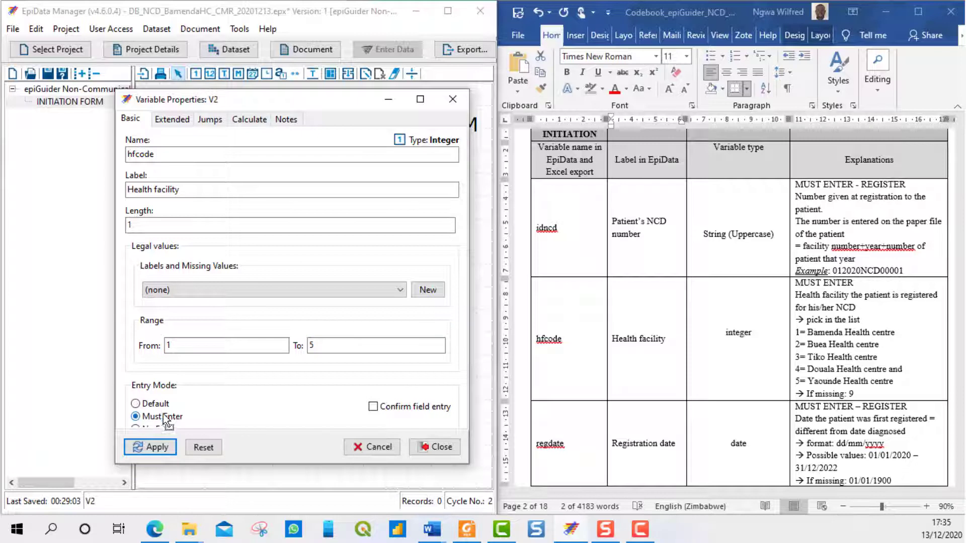
left_click(427, 291)
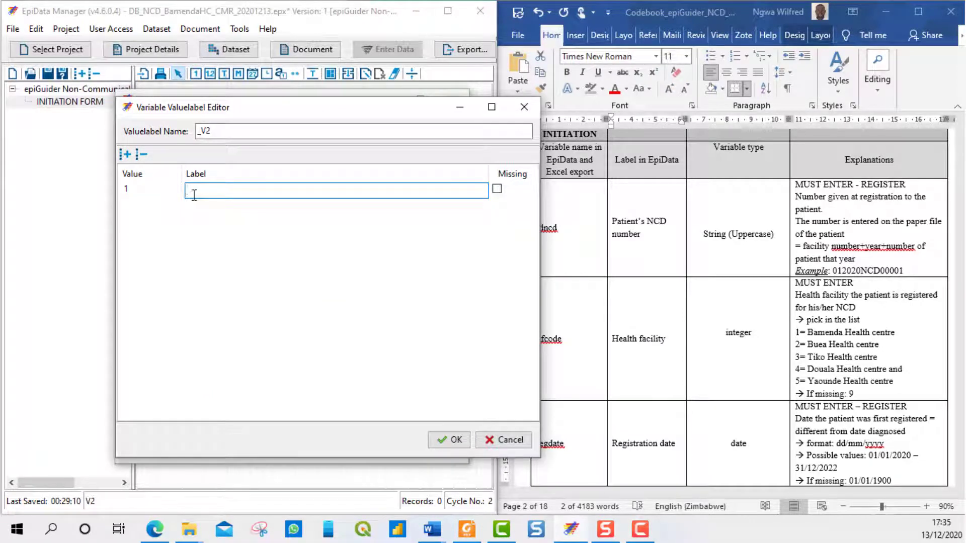
- Label values 1 and 2 as Bamenda Health centre and Buea Health centre
left_click(865, 340)
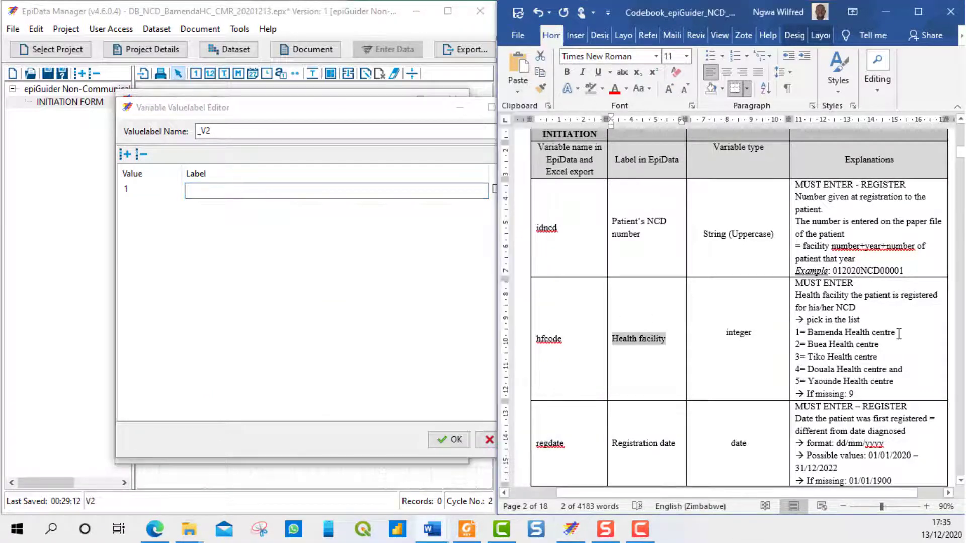
left_click_drag(899, 334, 806, 333)
right_click(835, 333)
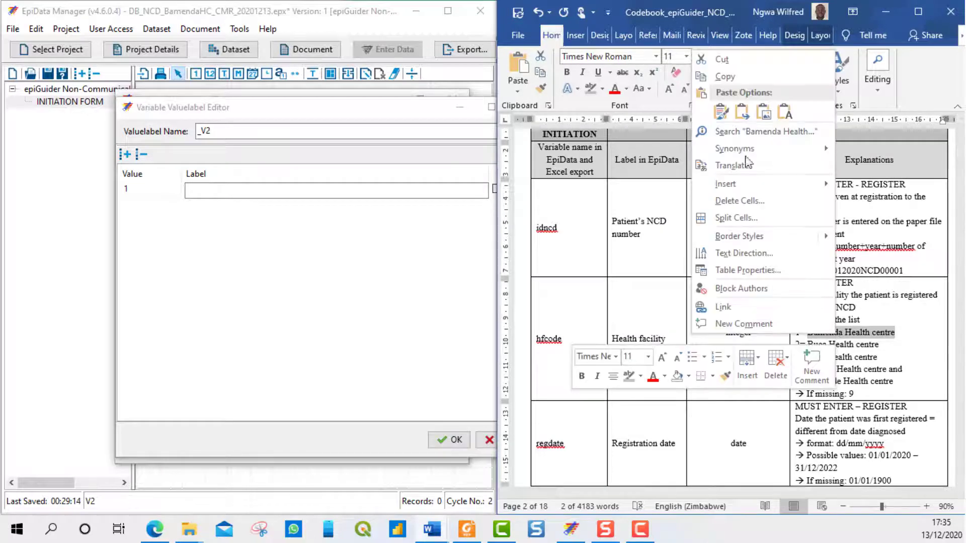
left_click(725, 77)
left_click(208, 193)
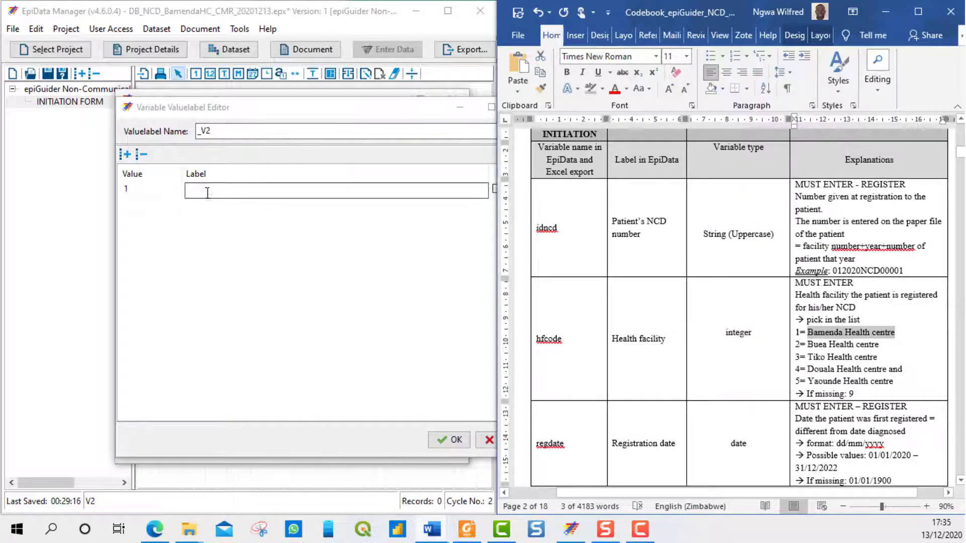
key("ctrl+v")
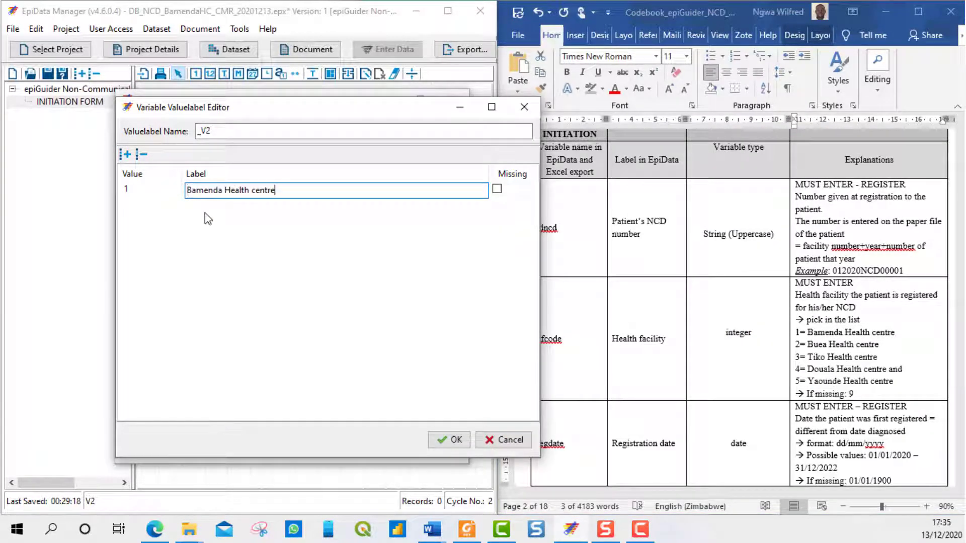
key("Return")
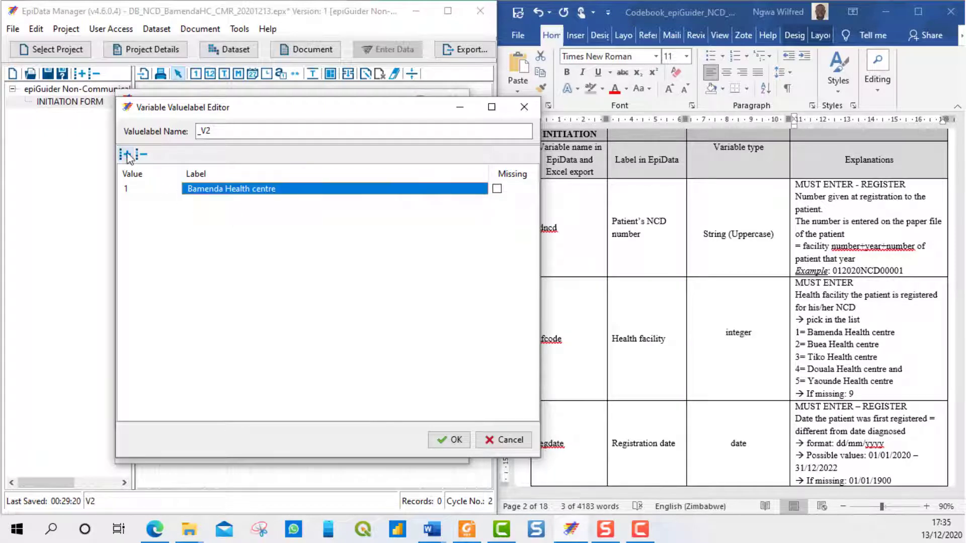
left_click(129, 158)
left_click(836, 355)
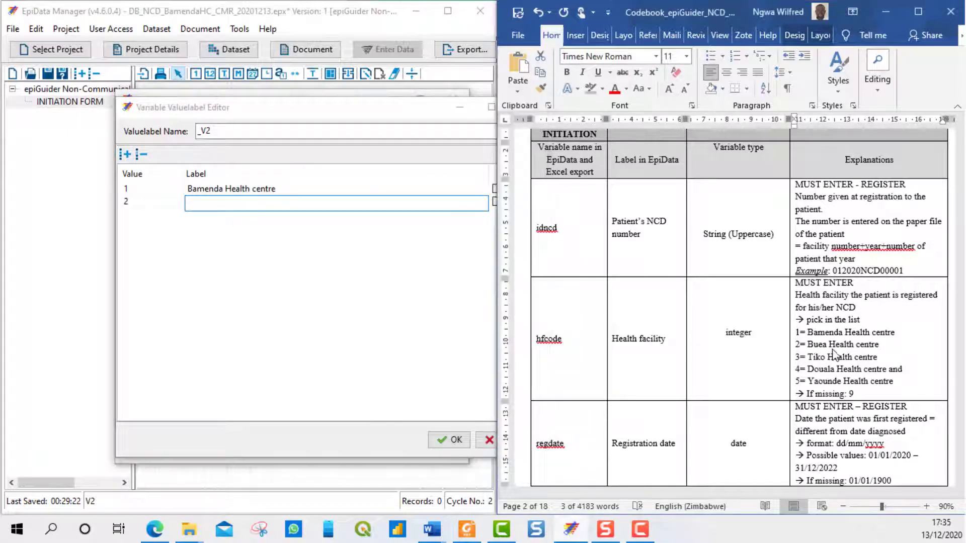
left_click_drag(886, 346, 808, 346)
right_click(811, 346)
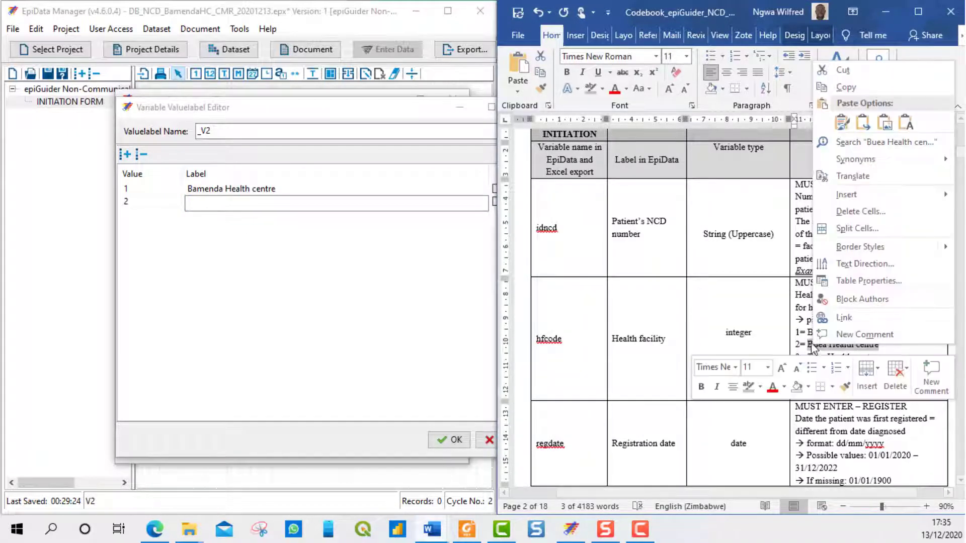
left_click(847, 89)
left_click(193, 204)
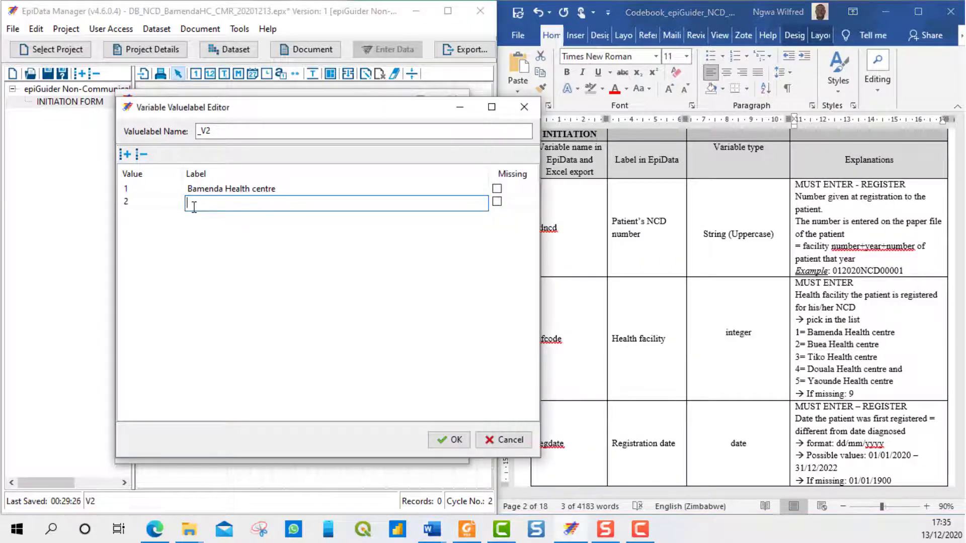
key("ctrl+v")
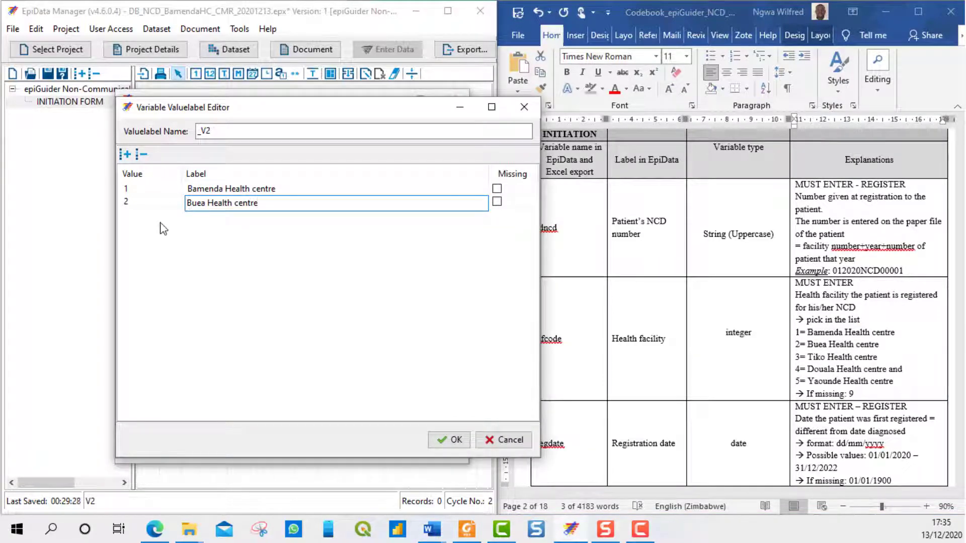
key("Return")
- Label values 3 and 4 as Tiko Health centre and Douala Health centre
left_click(126, 155)
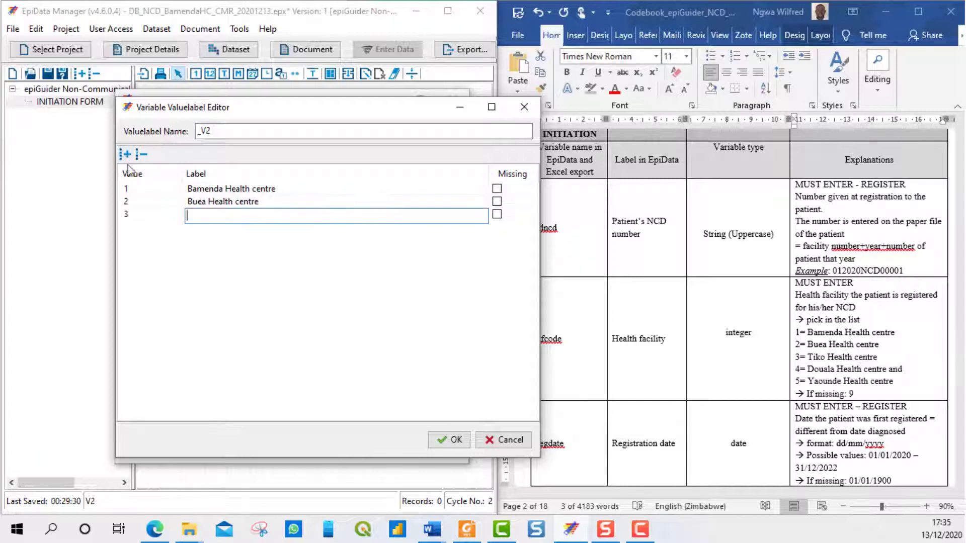
left_click(880, 361)
left_click_drag(877, 359, 808, 357)
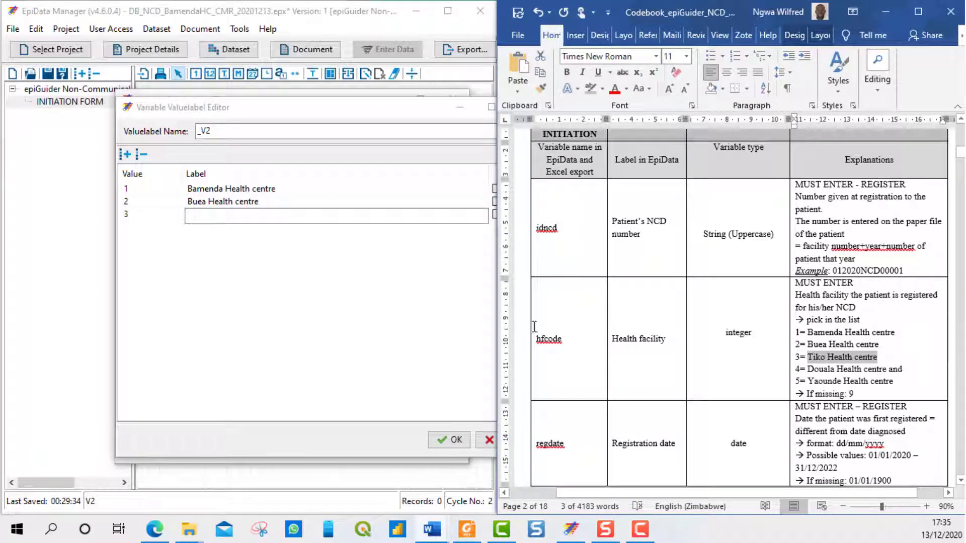
left_click(233, 222)
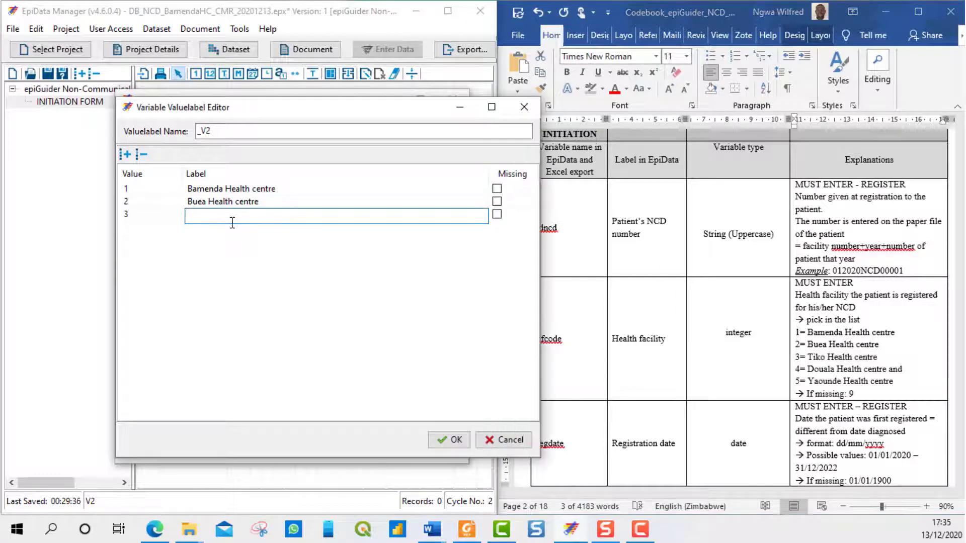
key("ctrl+v")
key("Return")
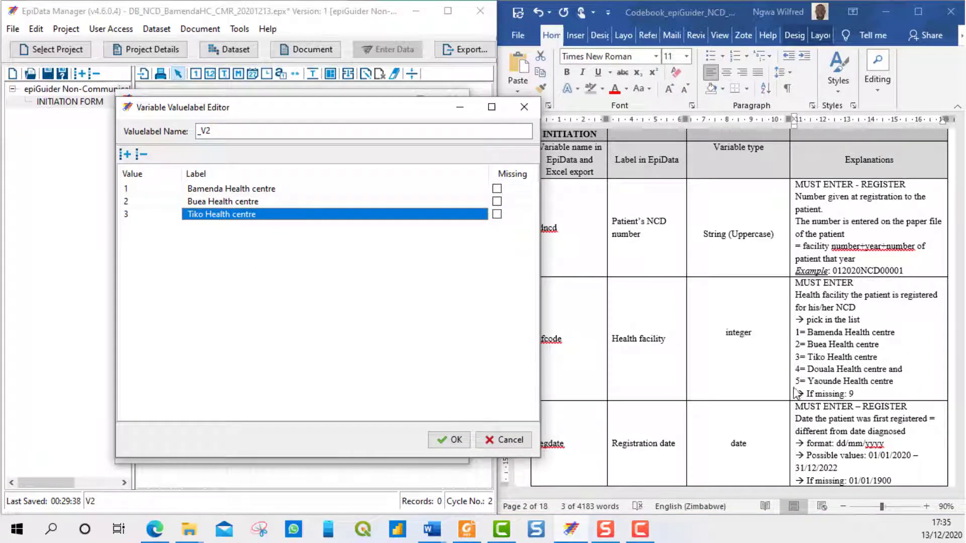
left_click(126, 154)
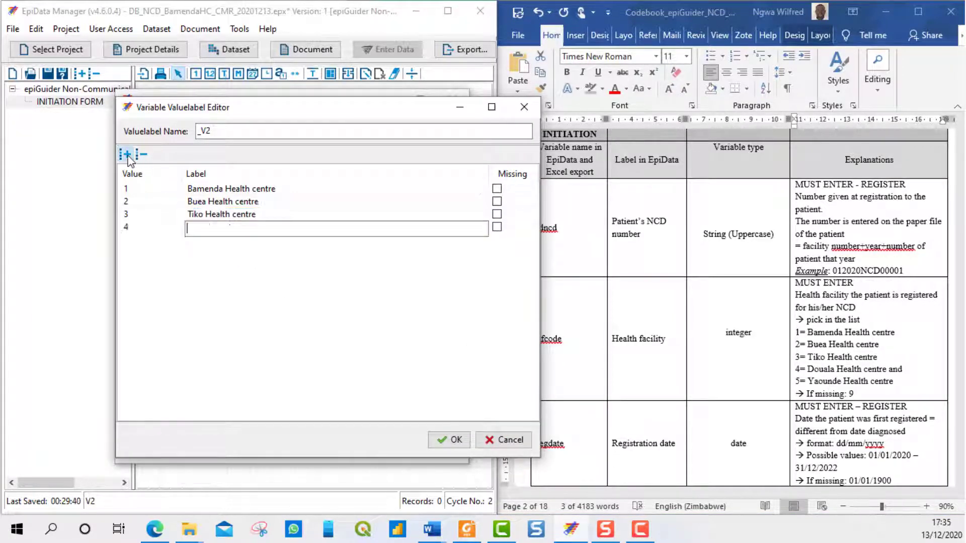
left_click(891, 375)
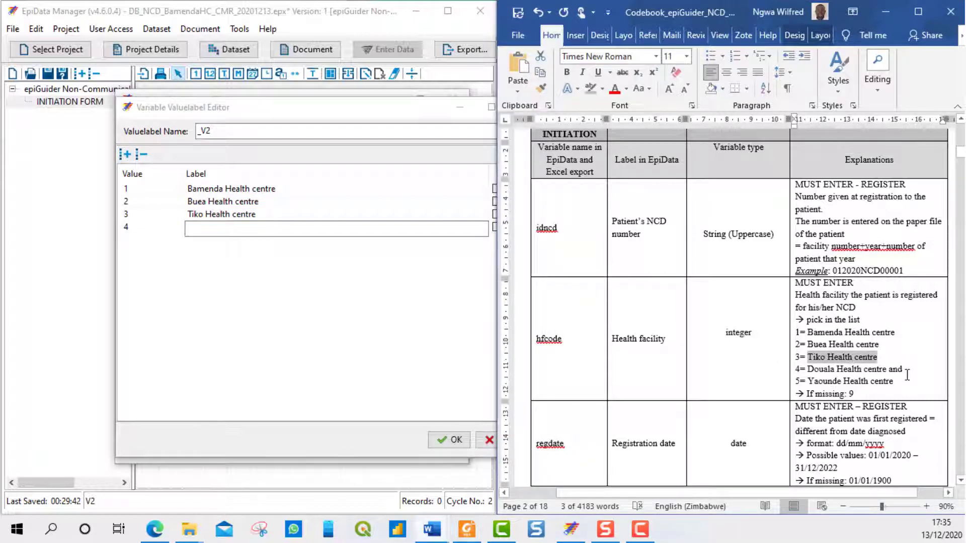
left_click(907, 372)
left_click_drag(884, 369, 808, 371)
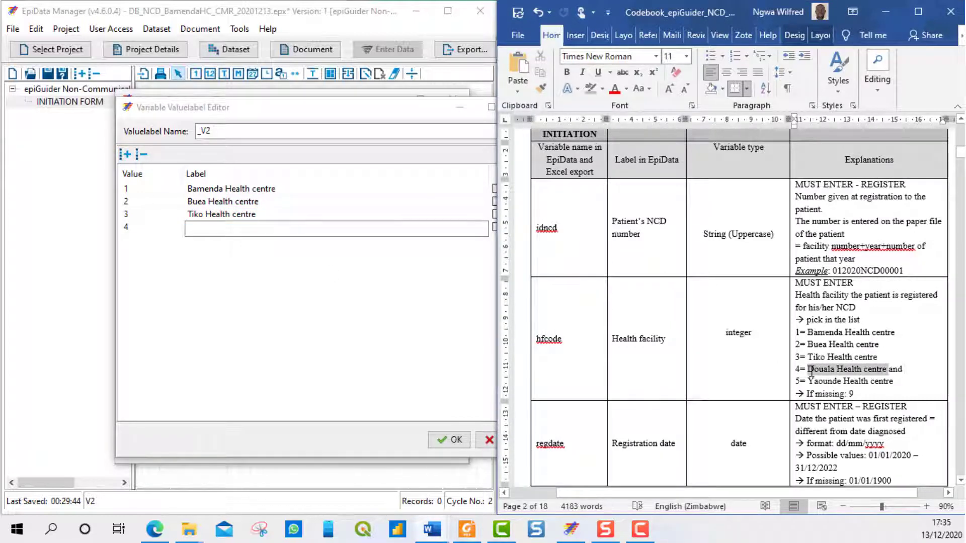
right_click(809, 372)
left_click(837, 115)
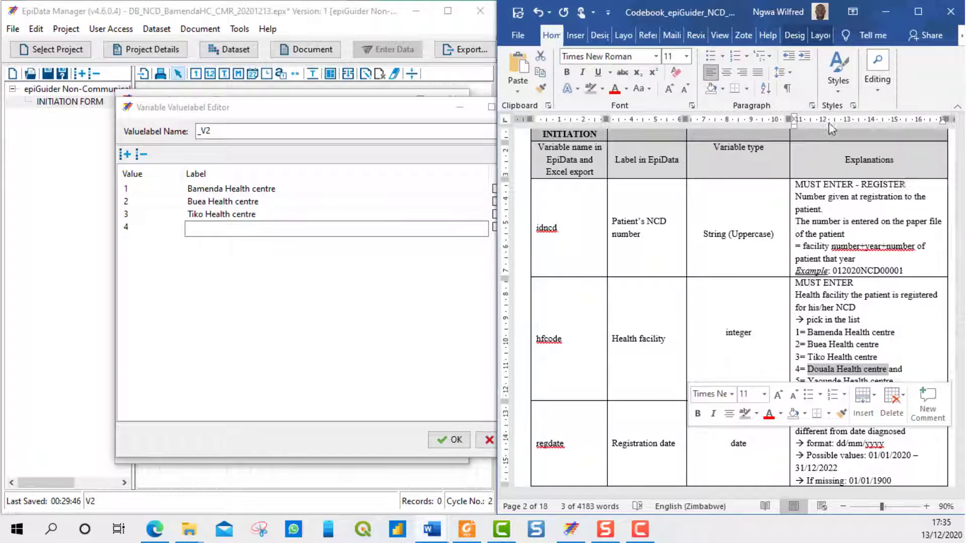
left_click(238, 229)
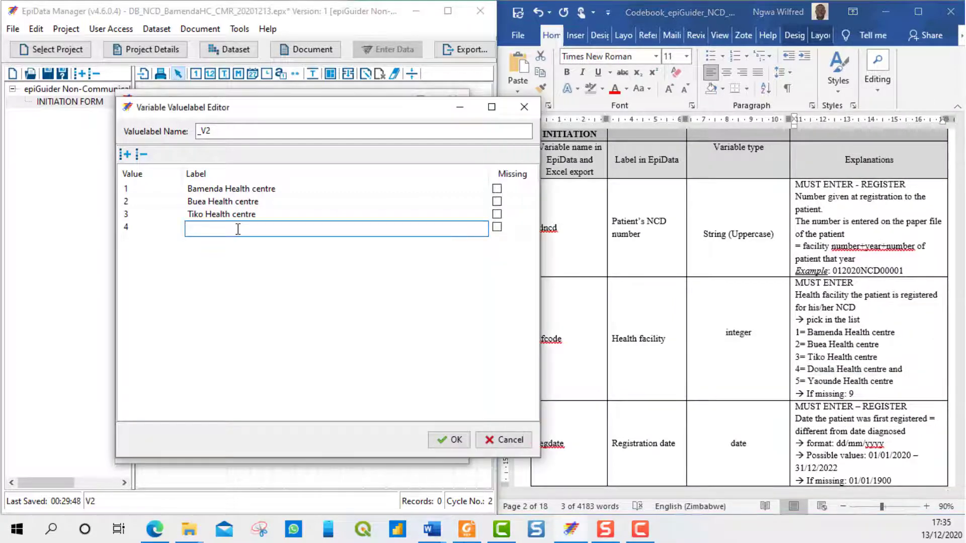
key("ctrl+v")
key("Return")
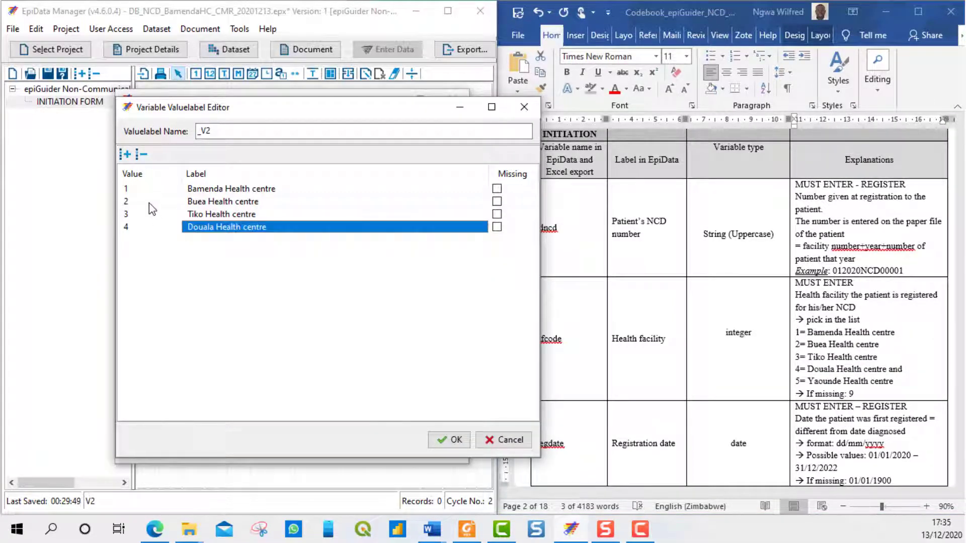
- Label value 5 as Yaounde Health centre and add another row for the missing-value code
left_click(130, 158)
left_click(890, 388)
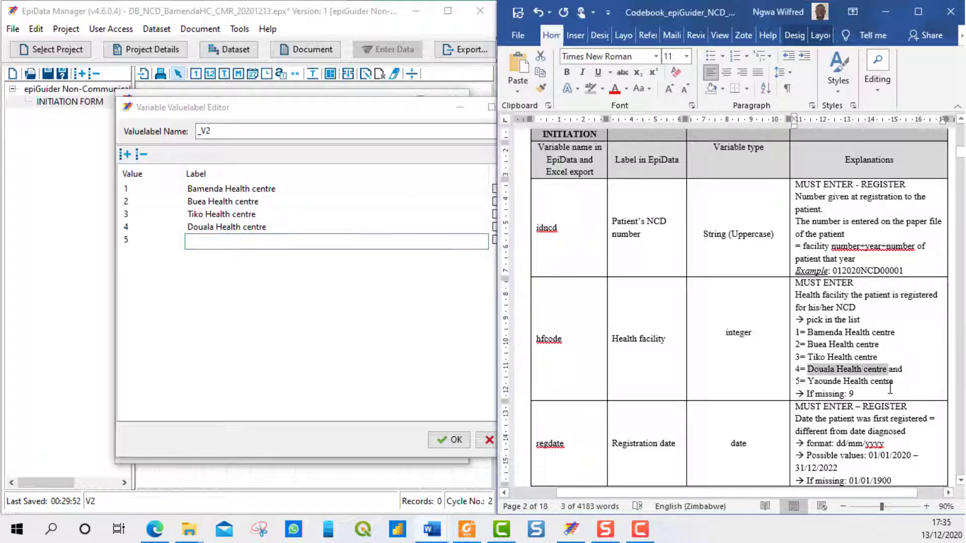
left_click_drag(897, 382, 807, 382)
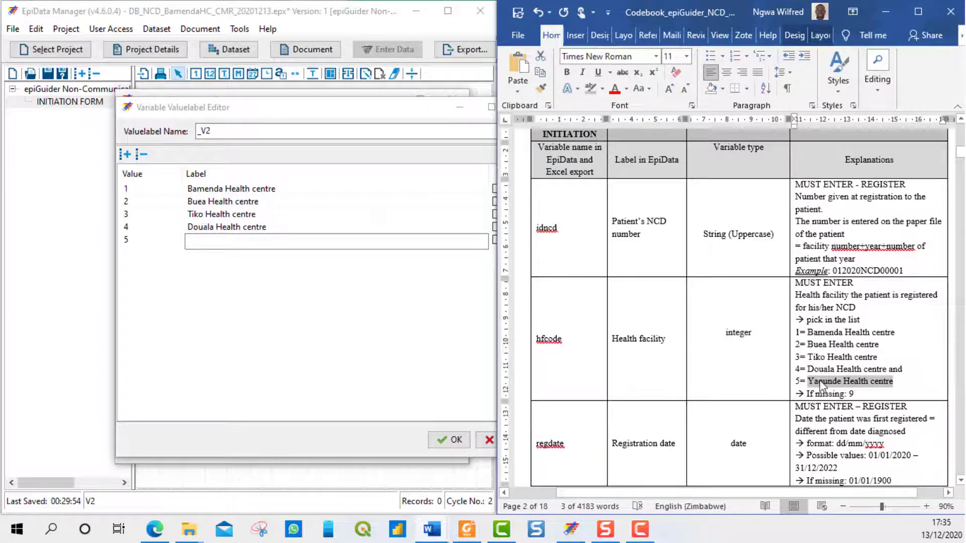
right_click(820, 381)
left_click(854, 125)
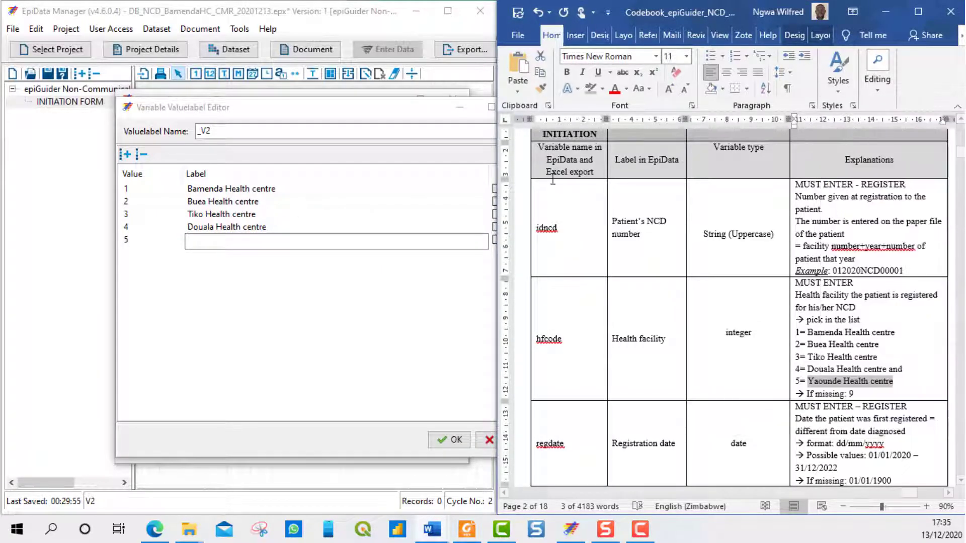
left_click(214, 240)
key("ctrl+v")
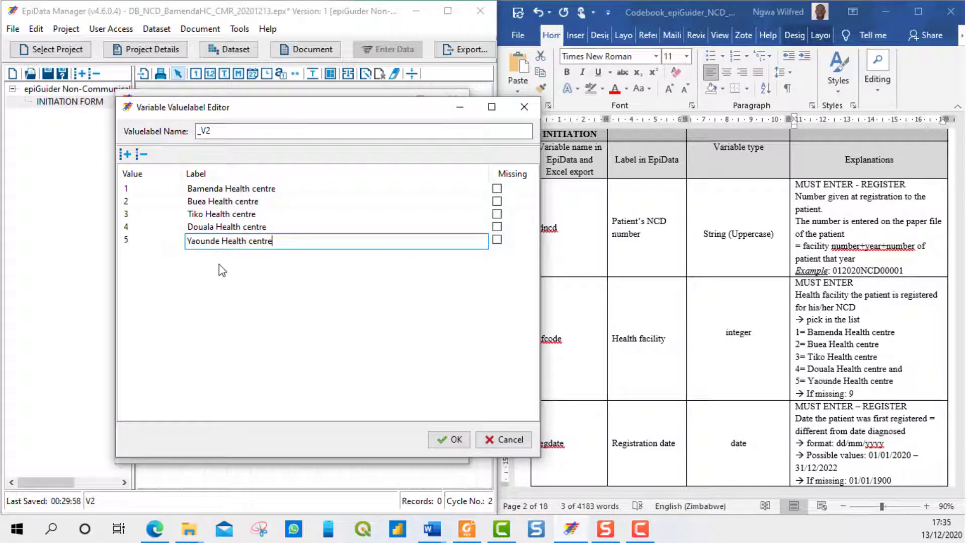
key("Return")
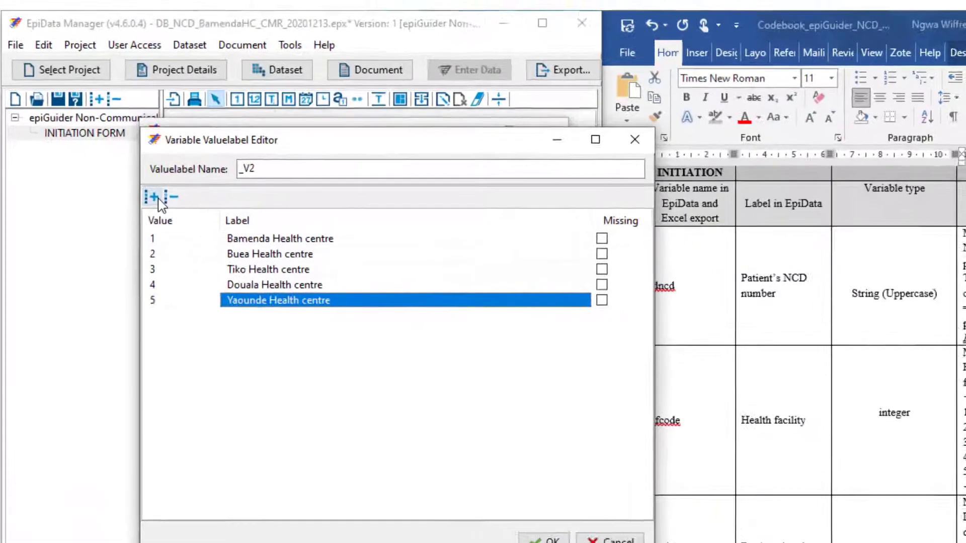
left_click(125, 155)
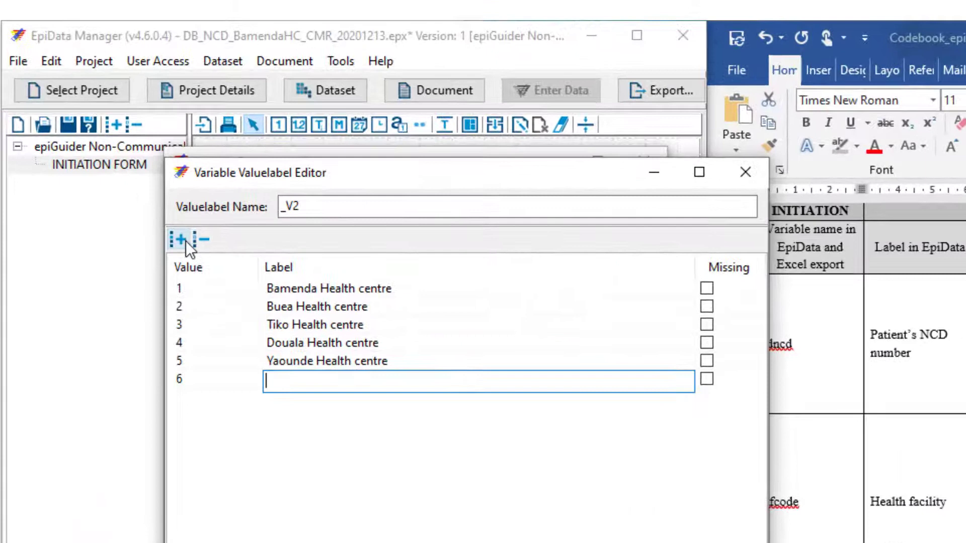
- Add value 9 as the sixth health facility code and flag it as Missing
left_click(185, 378)
left_click(180, 378)
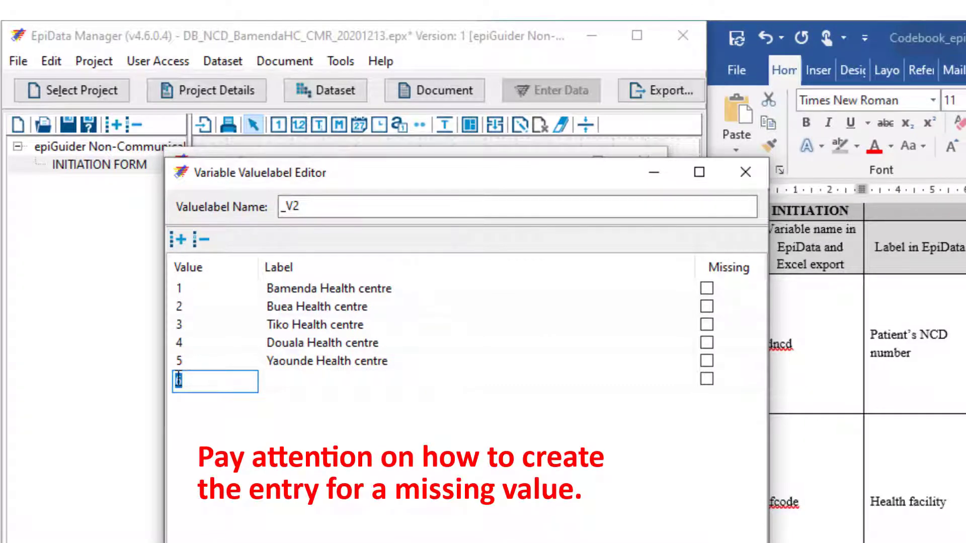
type("9")
left_click(302, 381)
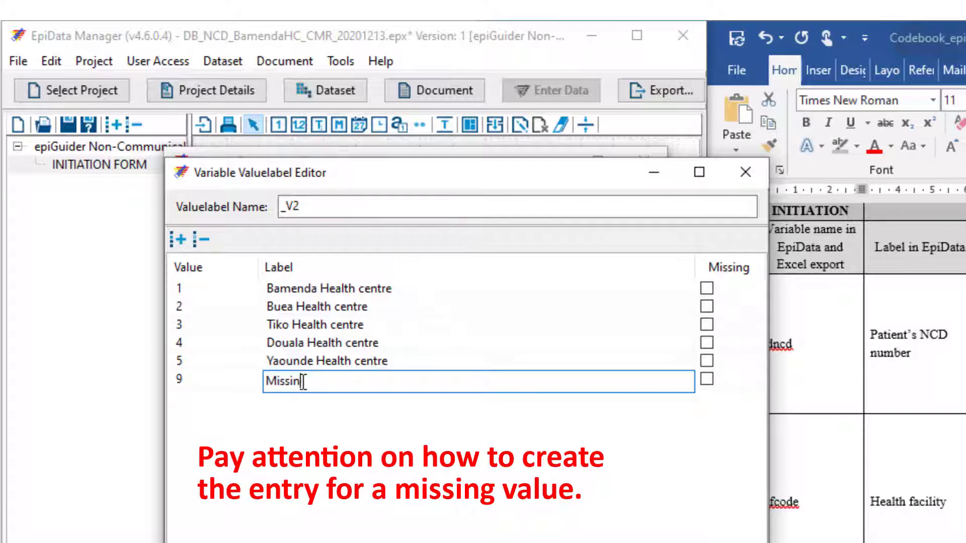
left_click(707, 380)
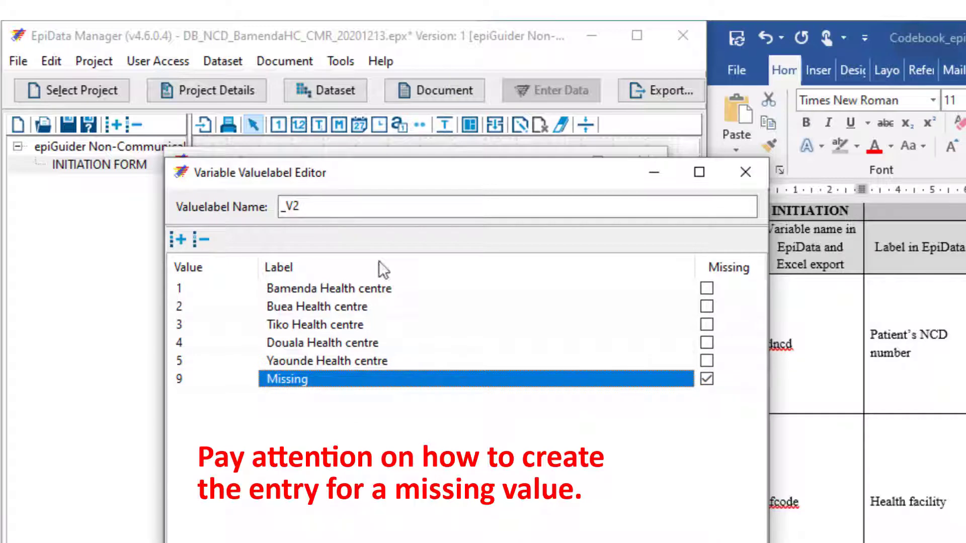
- Rename the value label list from _V2 to health_fa_list and confirm it
left_click(306, 210)
left_click_drag(302, 207, 282, 207)
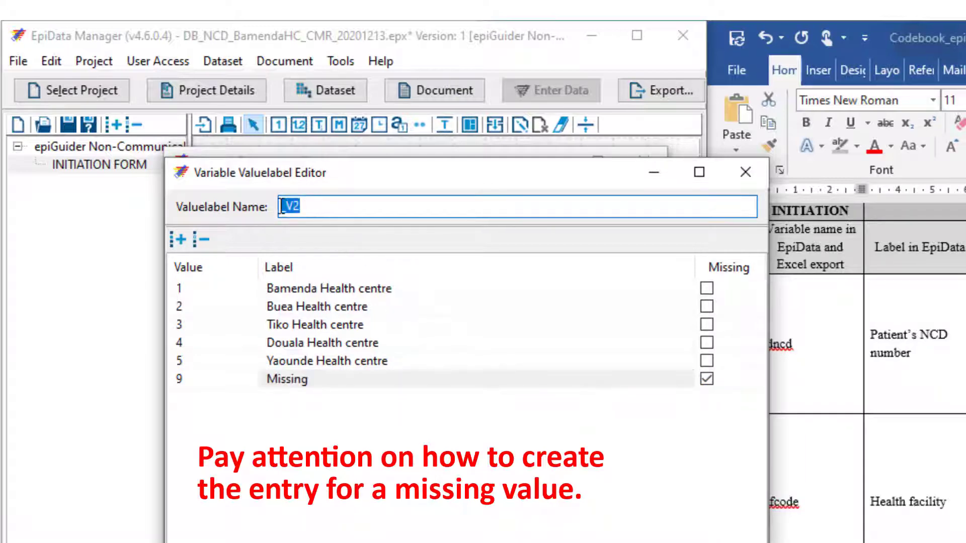
type("he")
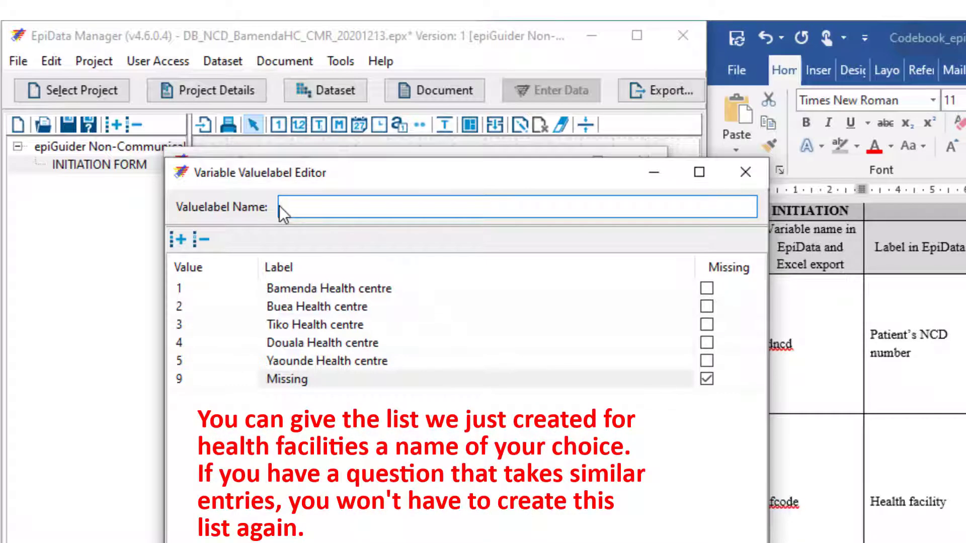
type("alth_fa_list")
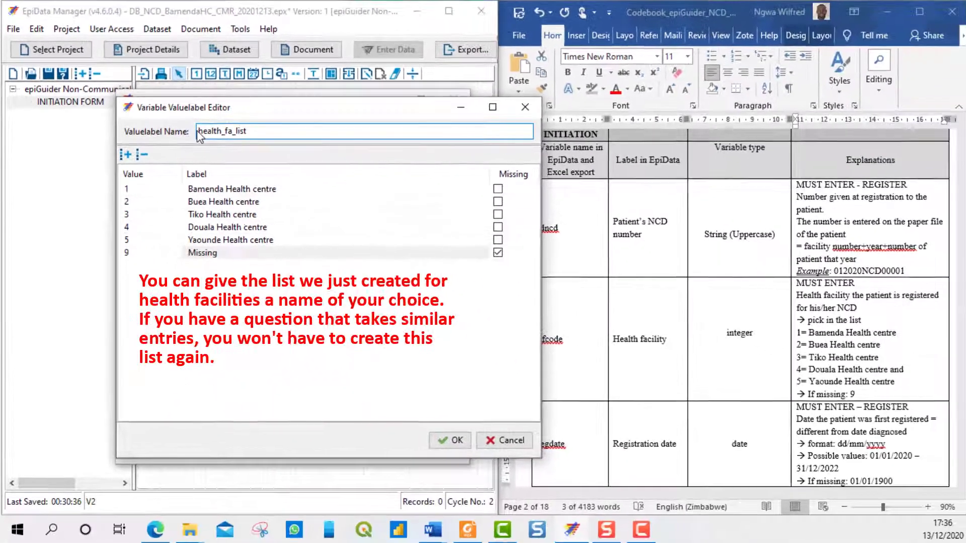
left_click(456, 441)
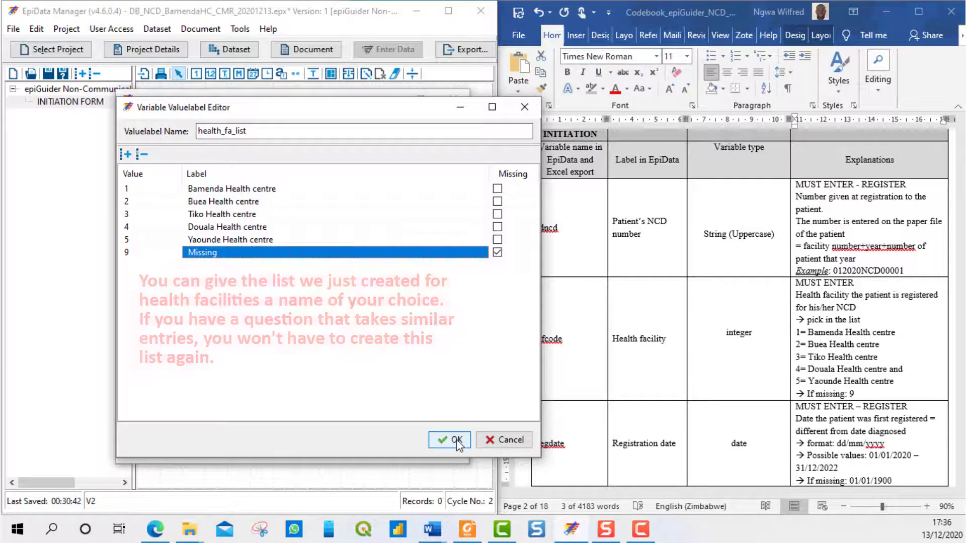
left_click(457, 441)
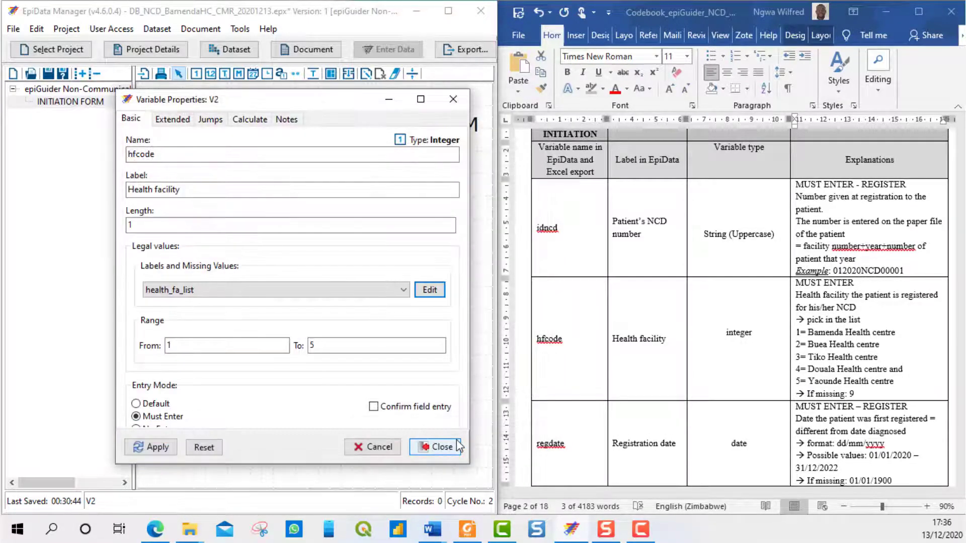
- Apply the hfcode settings and nudge the Health facility field slightly up and left
left_click(157, 447)
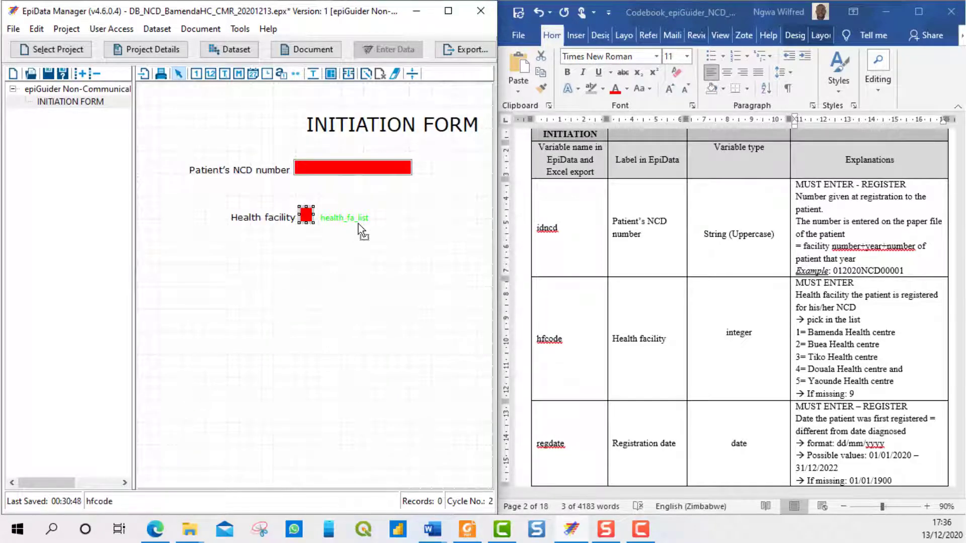
left_click(286, 228)
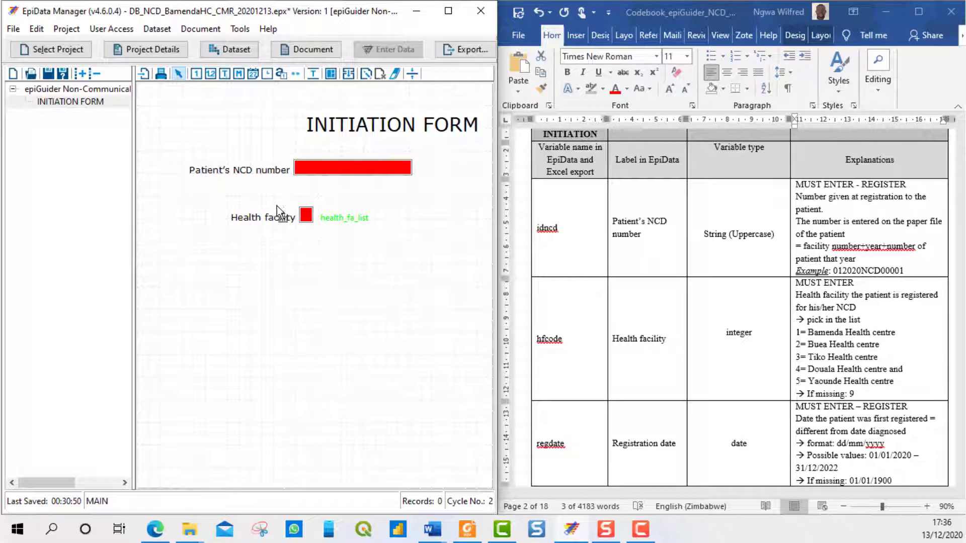
left_click_drag(306, 216, 300, 207)
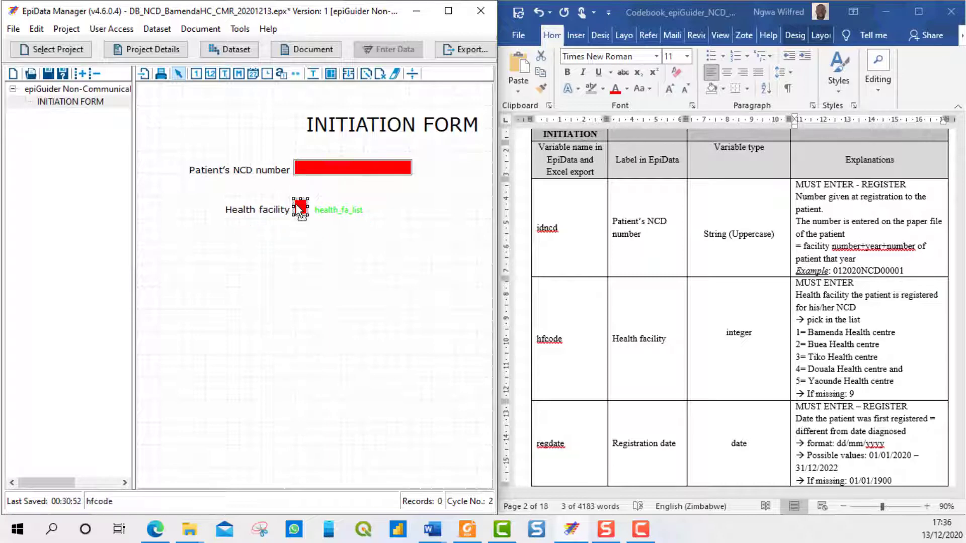
scroll(605, 373, "down", 3)
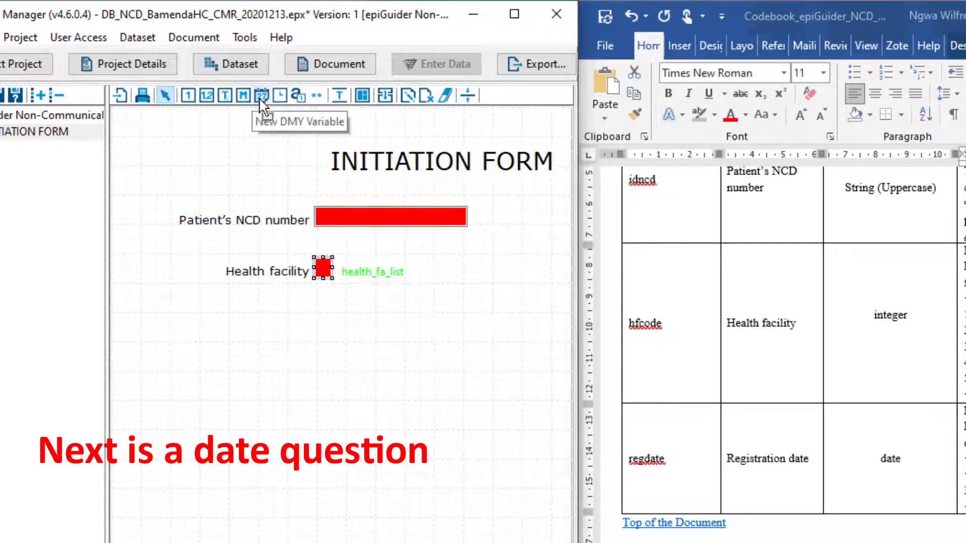
- Place a new DMY date field below Health facility and name it regdate
left_click(261, 95)
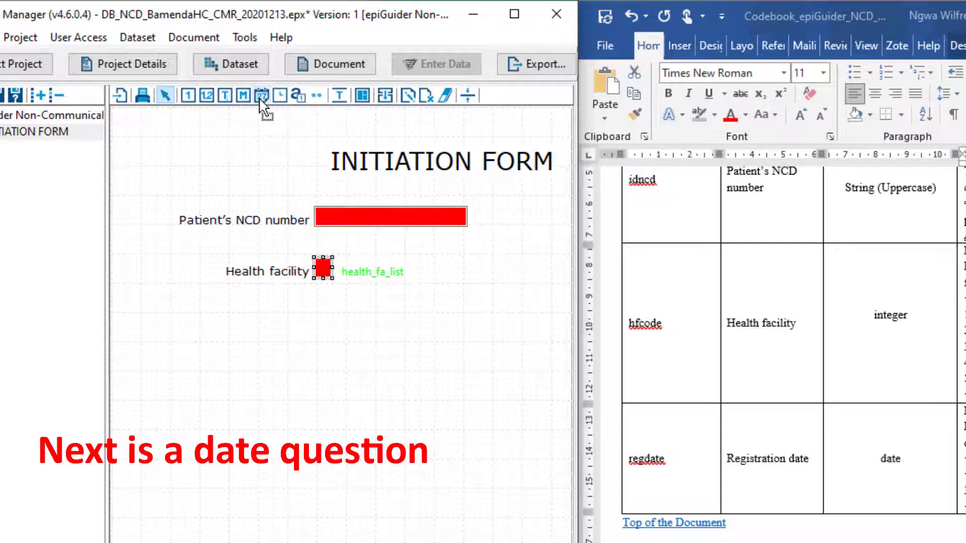
left_click(316, 311)
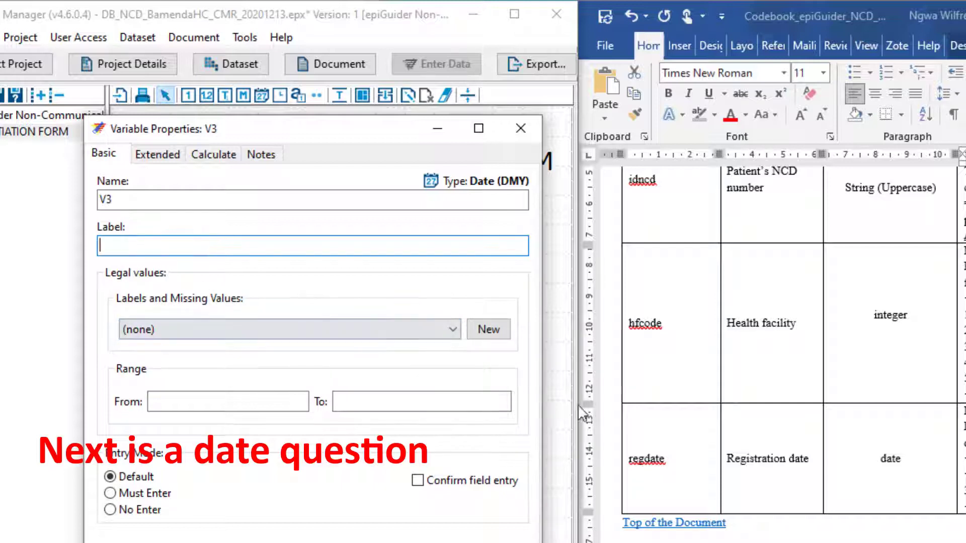
left_click(663, 466)
left_click_drag(677, 463, 630, 460)
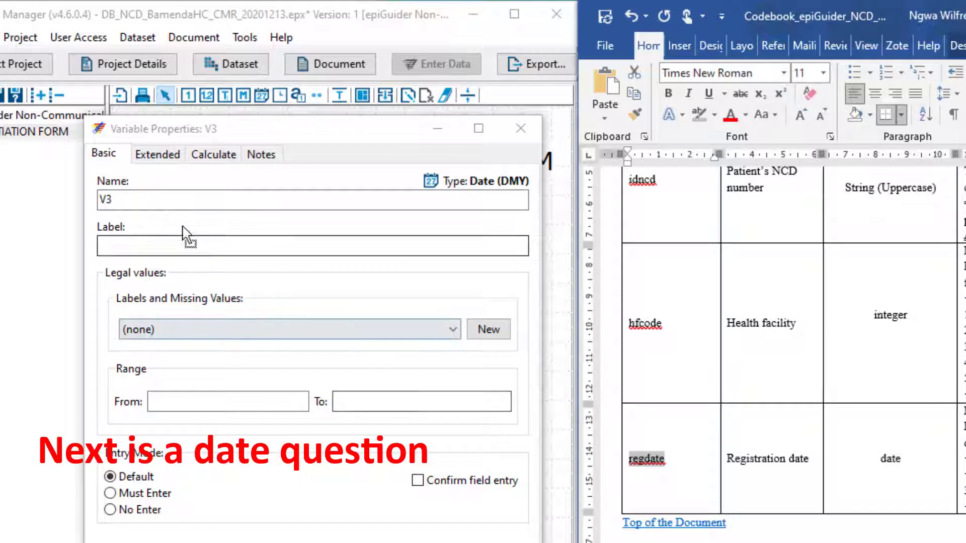
left_click_drag(126, 205, 100, 206)
key("ctrl+v")
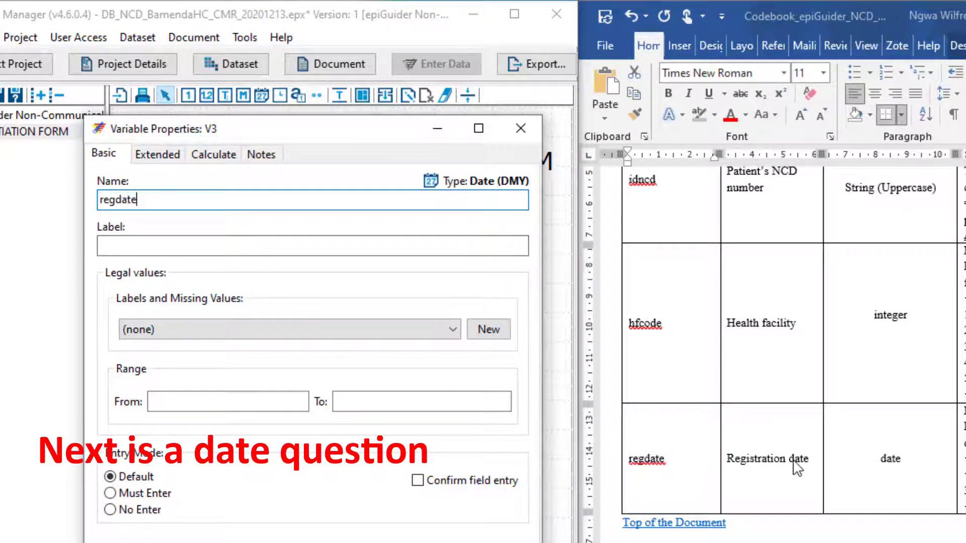
- Label it Registration date, set range 01/01/2020–31/12/2022, and start a missing-value list
left_click_drag(798, 463, 728, 459)
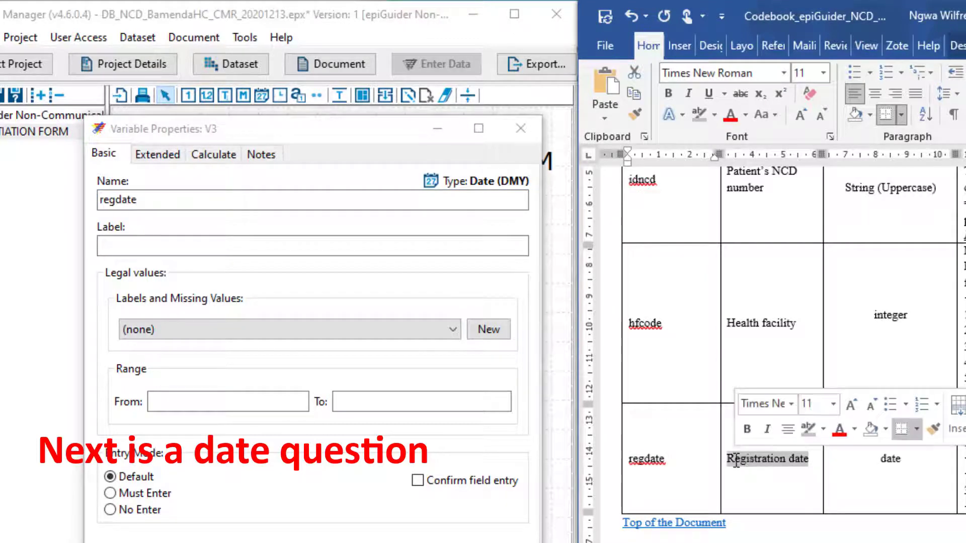
left_click(112, 246)
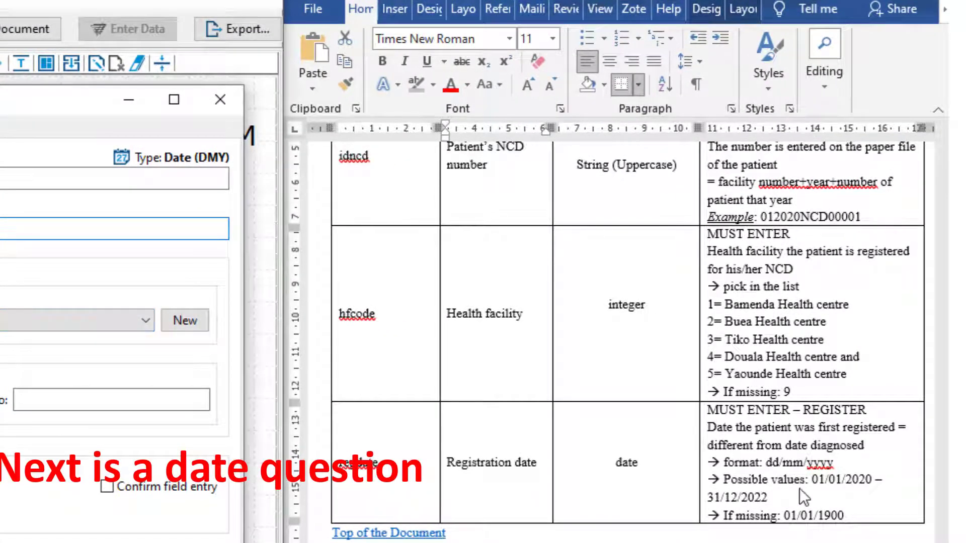
left_click(825, 487)
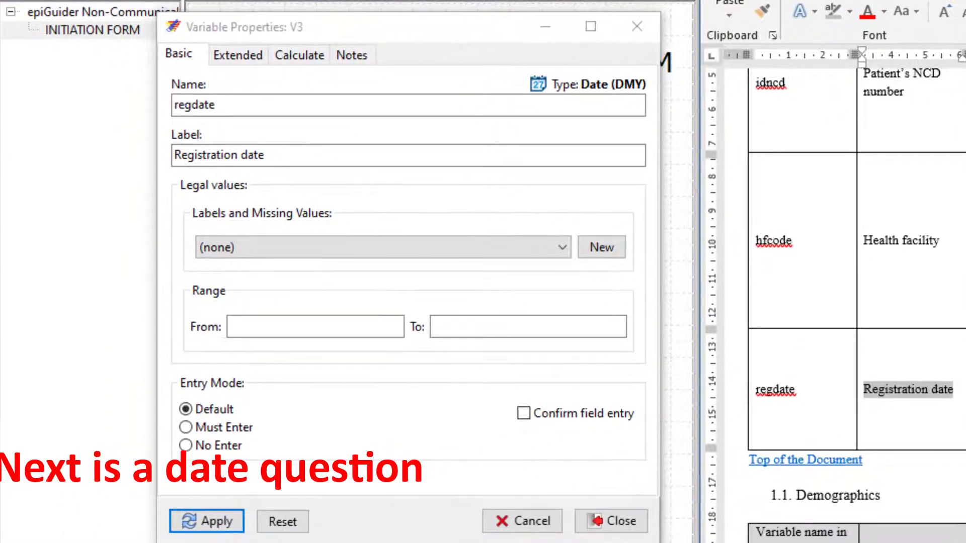
left_click(238, 326)
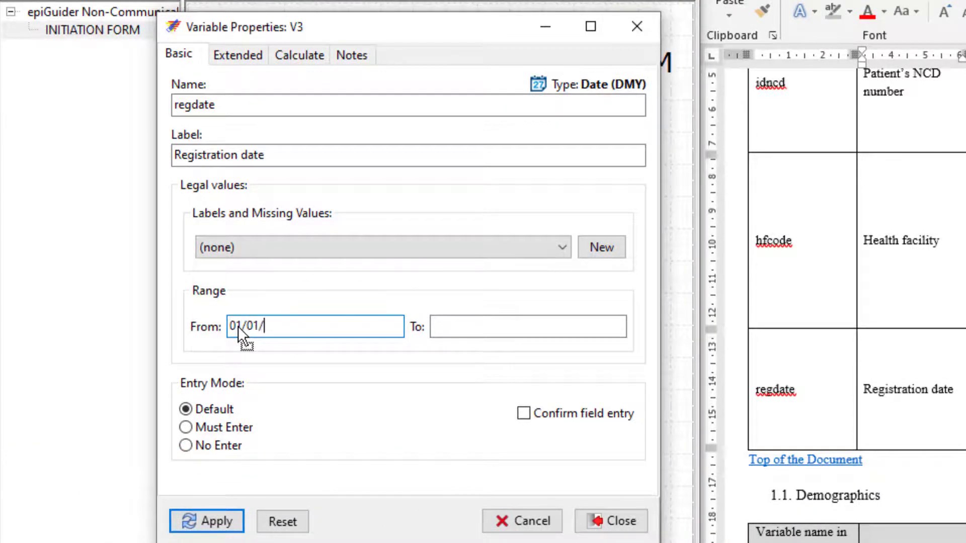
type("01/01/2020")
left_click(447, 322)
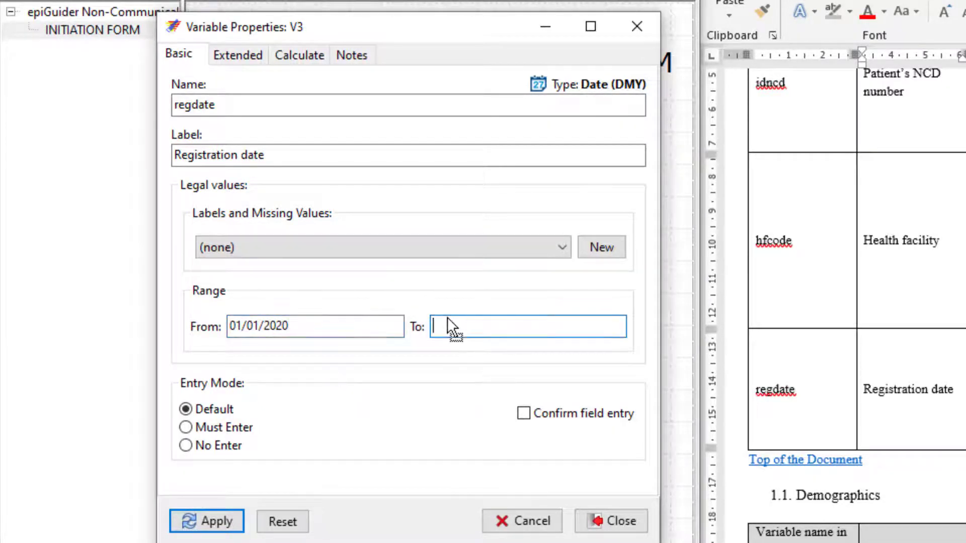
type("31/12/2022")
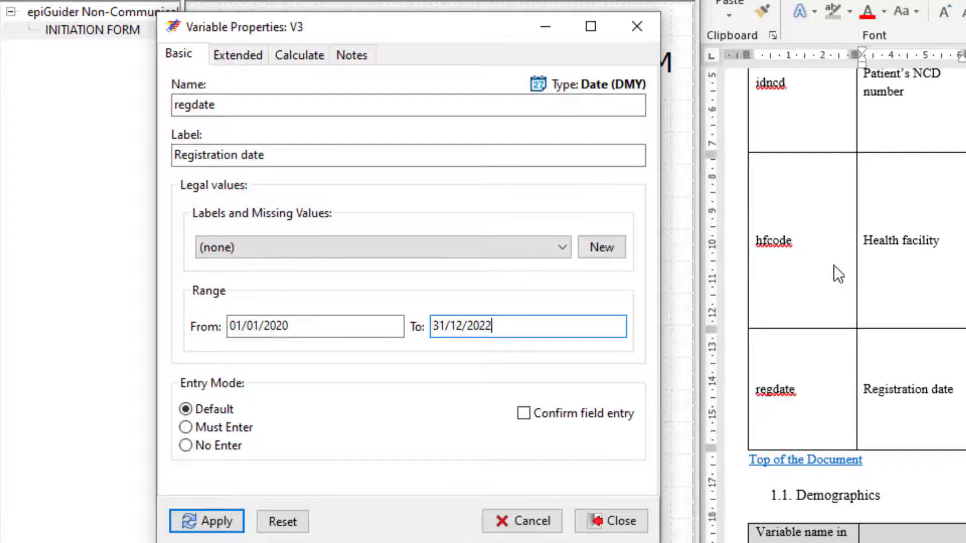
left_click(594, 249)
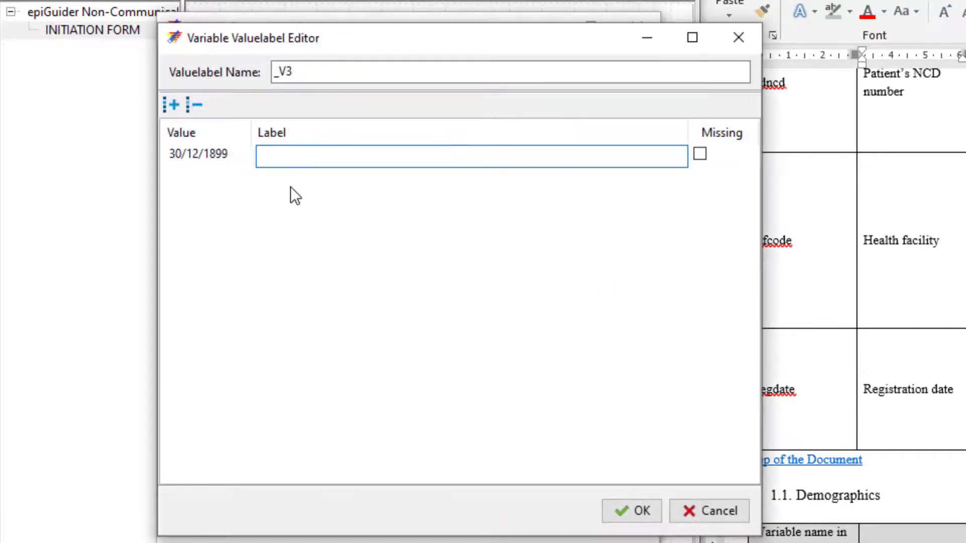
- Change the default value 30/12/1899 to 01/01/1900
left_click(203, 159)
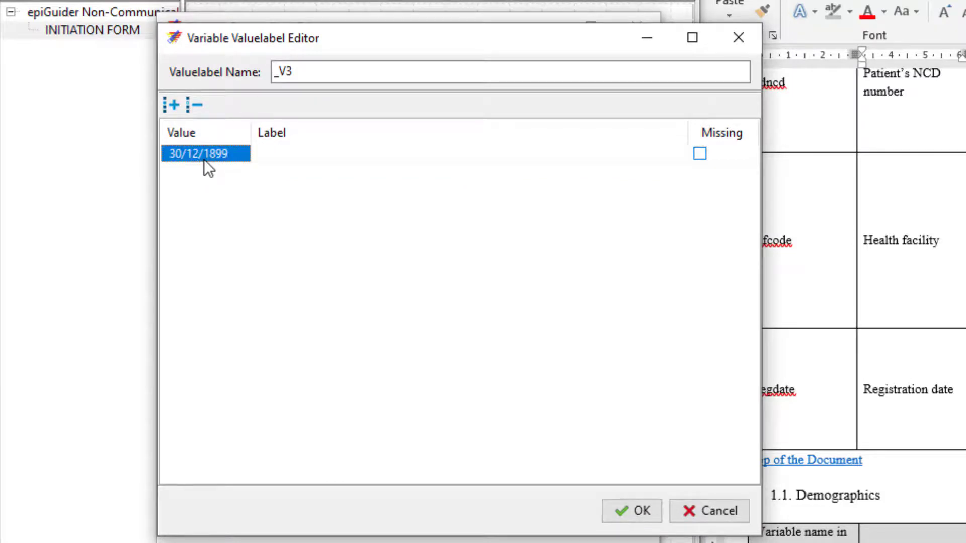
left_click(179, 156)
key("BackSpace")
type("01")
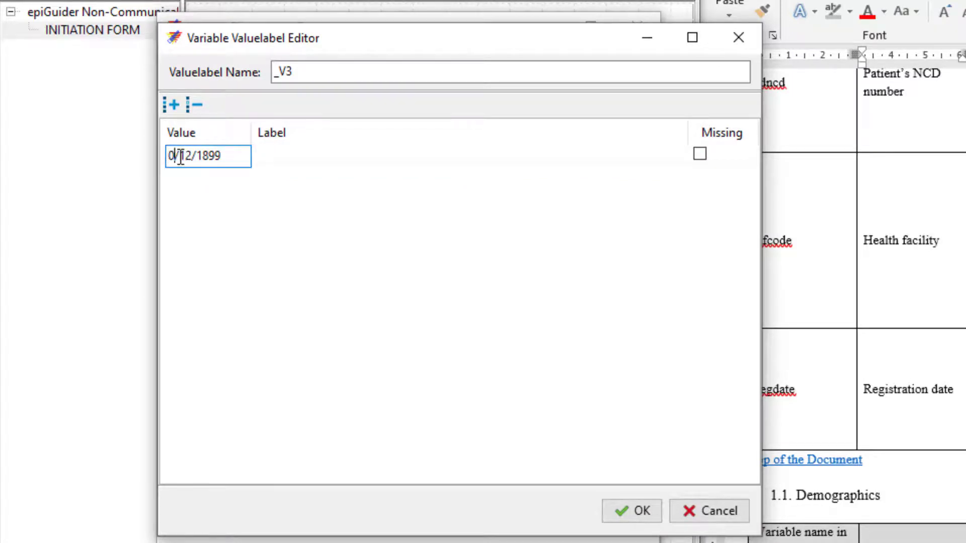
left_click(200, 156)
key("BackSpace")
key("BackSpace")
type("01")
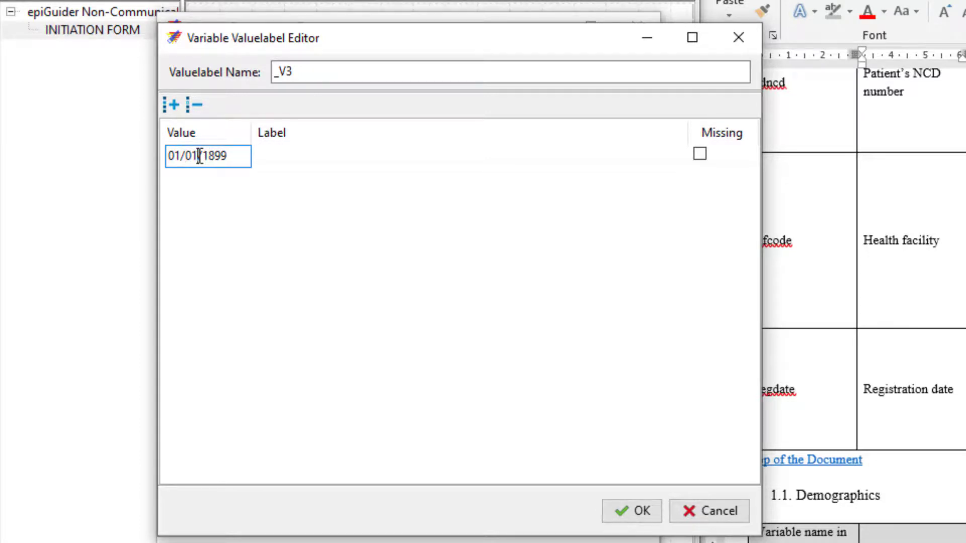
left_click(233, 157)
key("BackSpace")
key("BackSpace")
key("BackSpace")
type("900")
- Label 01/01/1900 as Missing, name the list miss_date, and confirm it
left_click(310, 159)
type("Mi")
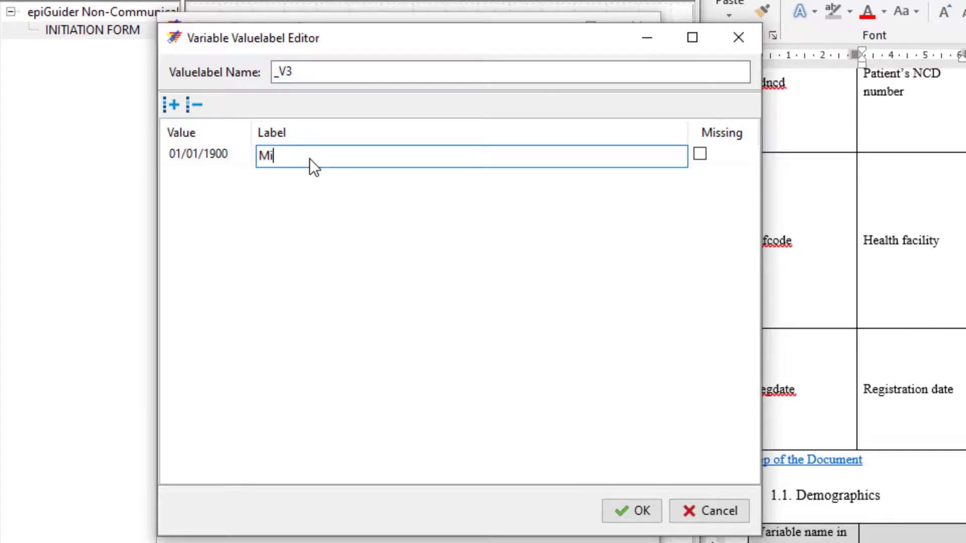
type("ssing")
left_click(302, 73)
left_click_drag(302, 73, 275, 78)
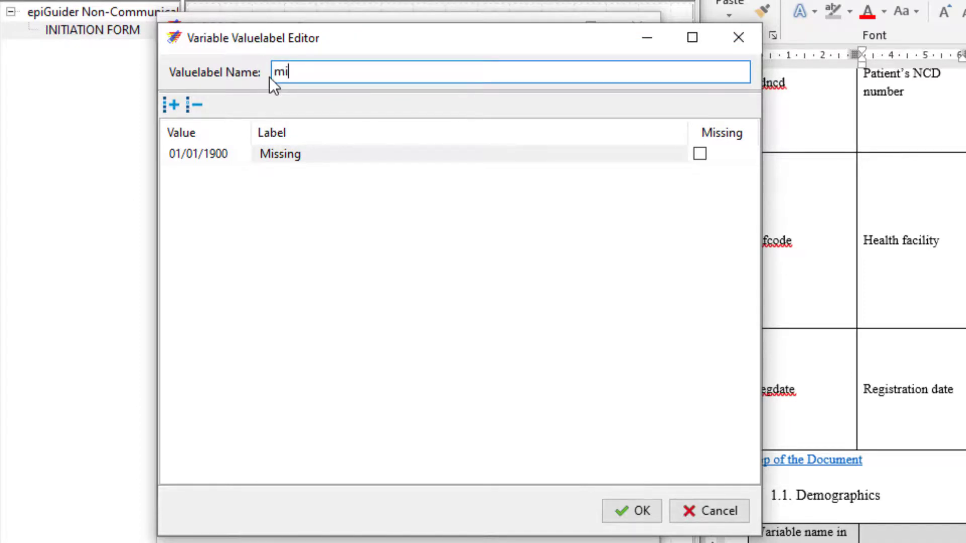
type("_date")
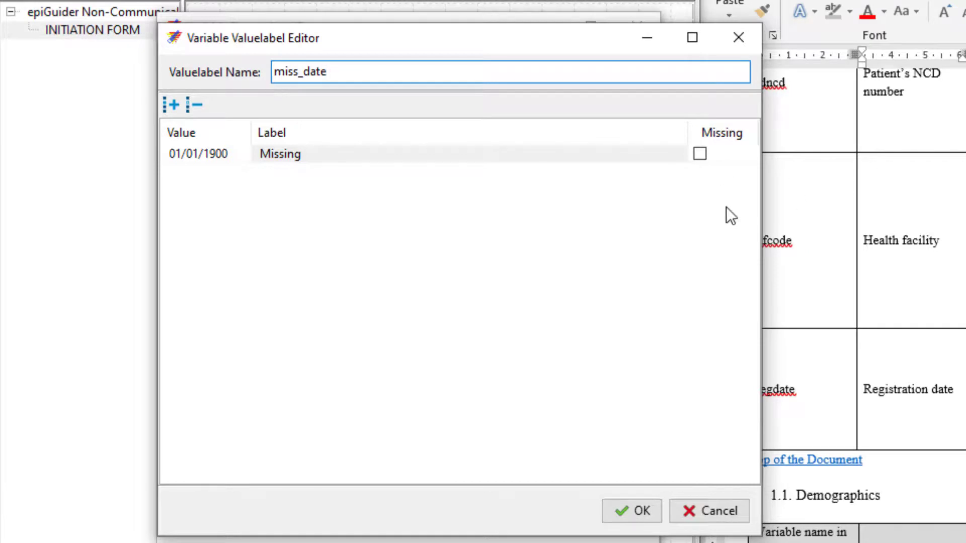
key("Tab")
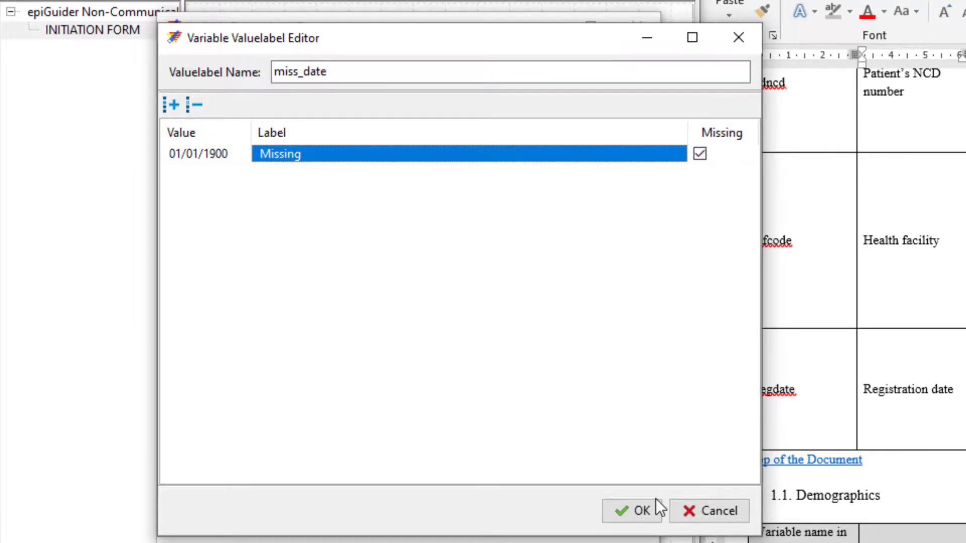
left_click(647, 512)
- Make regdate Must Enter, apply its settings, and nudge Registration date up to align
left_click(185, 427)
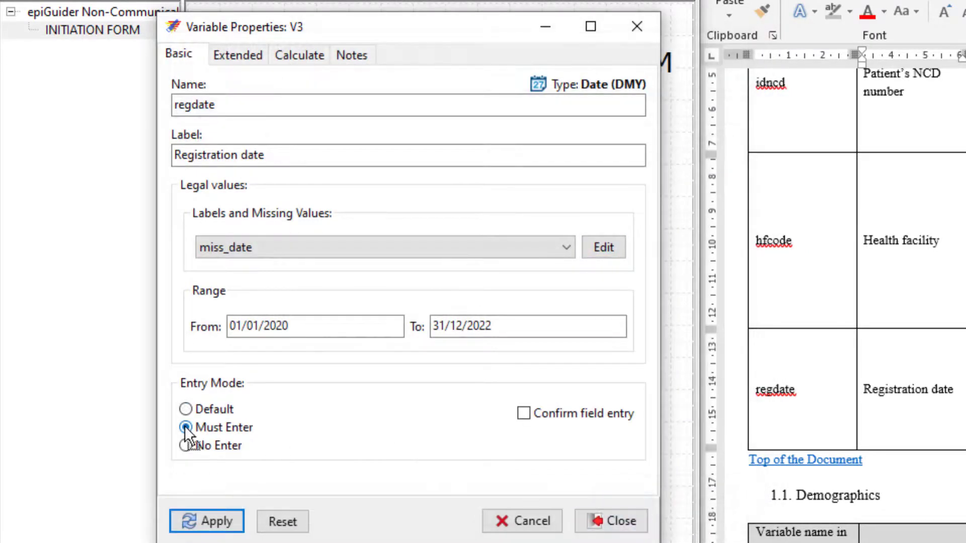
left_click(204, 522)
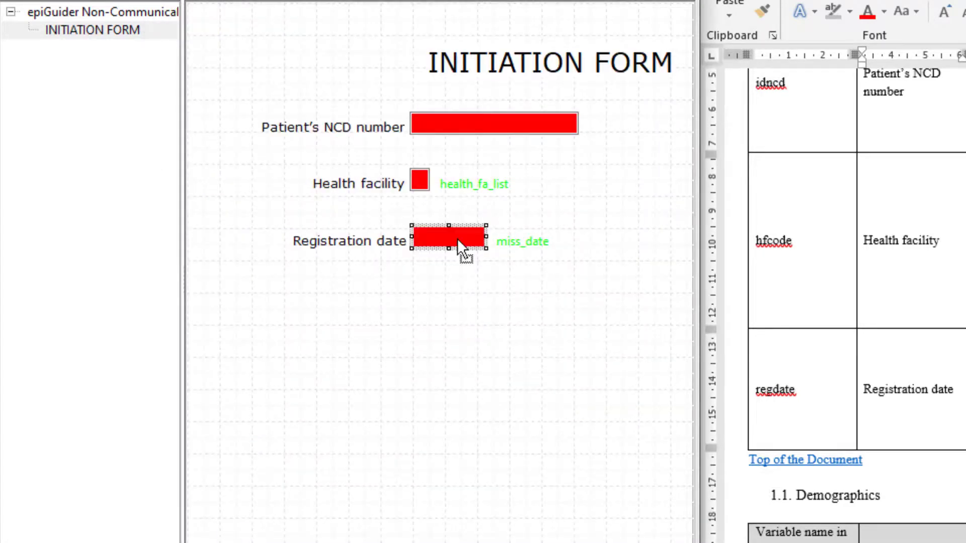
left_click_drag(457, 238, 457, 232)
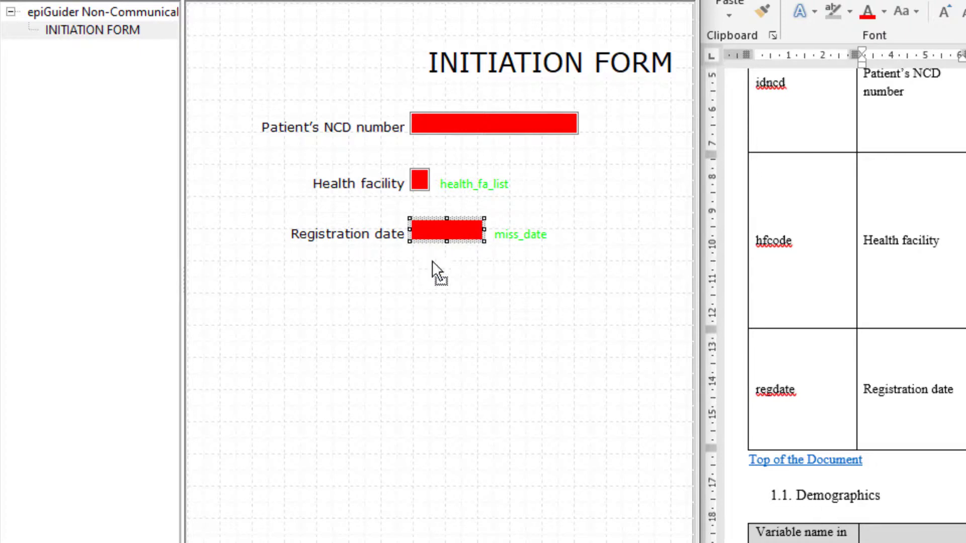